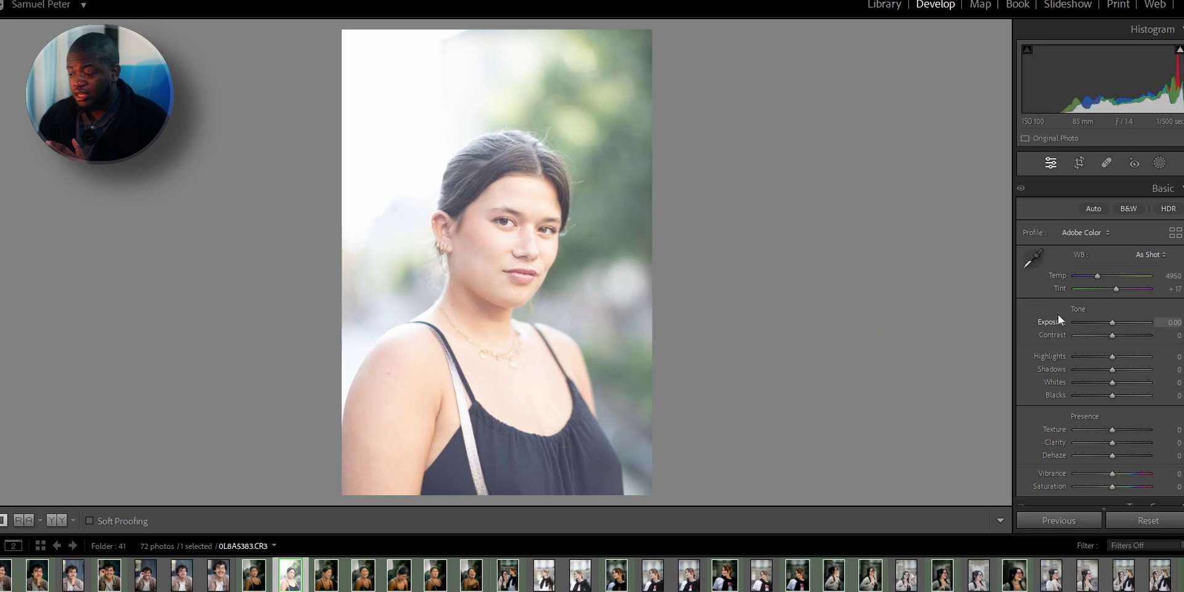
Step: Drag Exposure down to about −1.84 to darken the washed-out portrait
drag(1115, 323, 1101, 325)
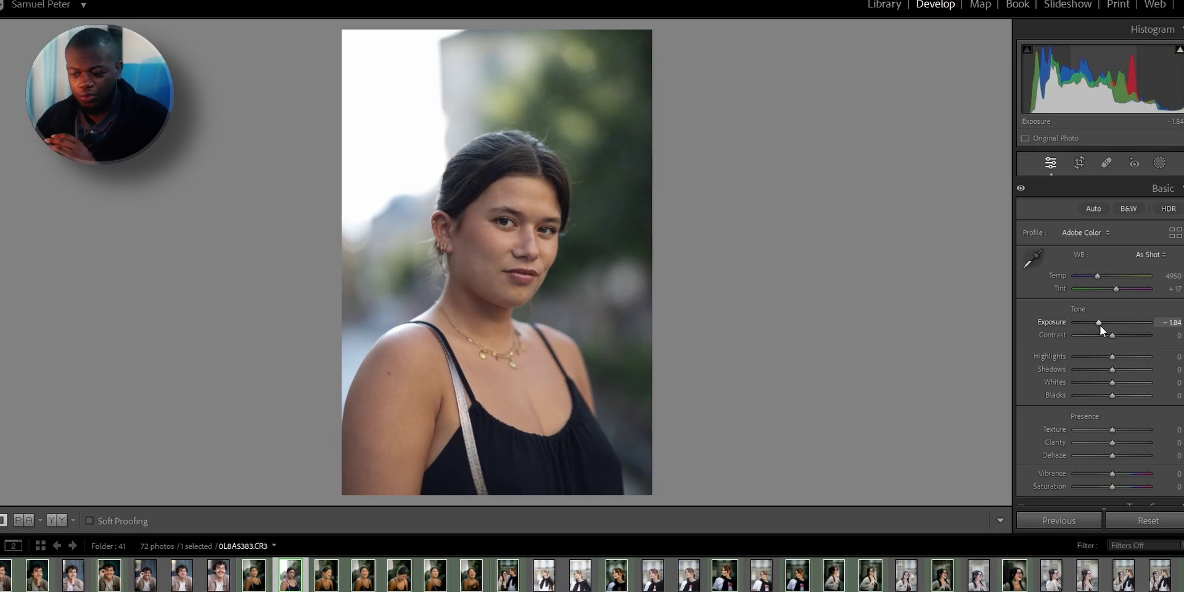
Step: Fine-tune exposure and pull Highlights fully down to −100
click(1101, 323)
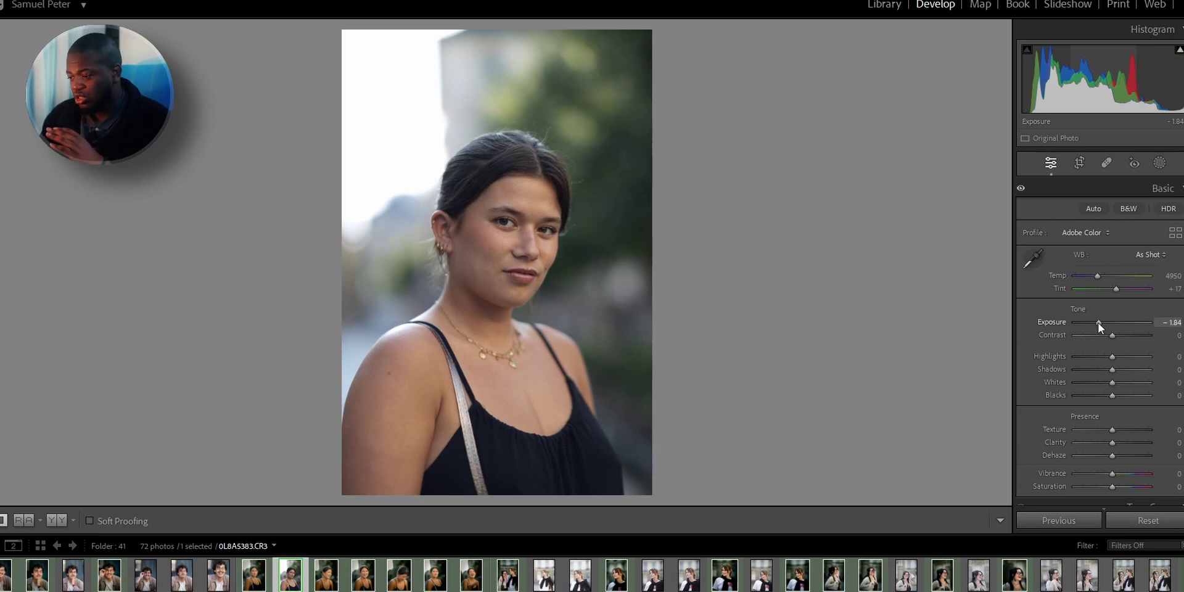
drag(1101, 325, 1103, 325)
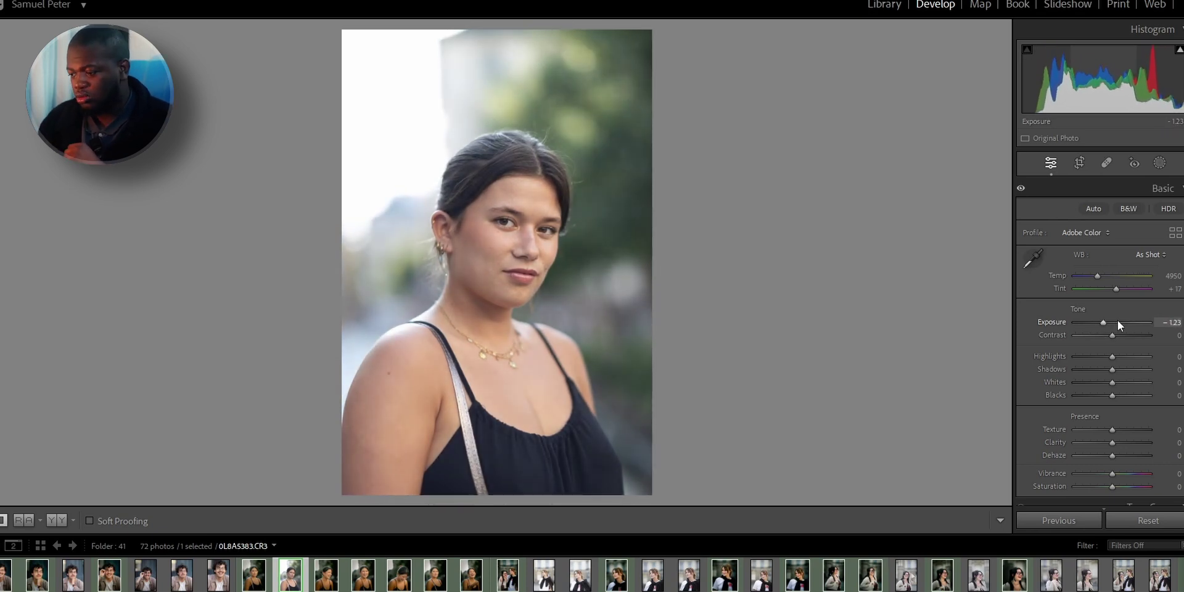
drag(1104, 323, 1101, 324)
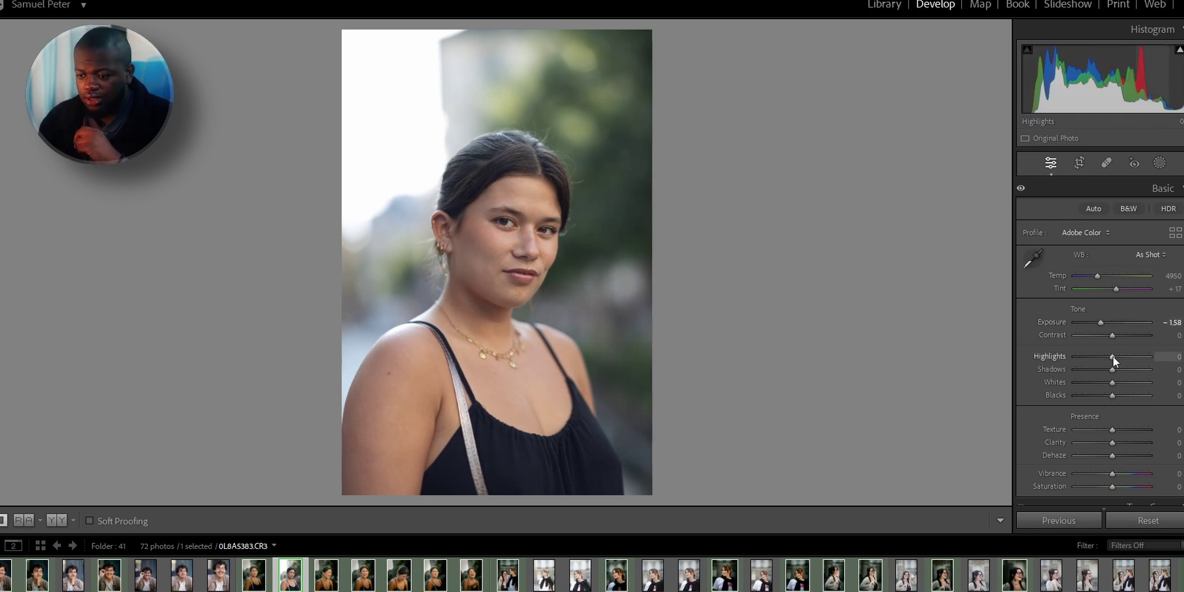
drag(1112, 356, 1066, 356)
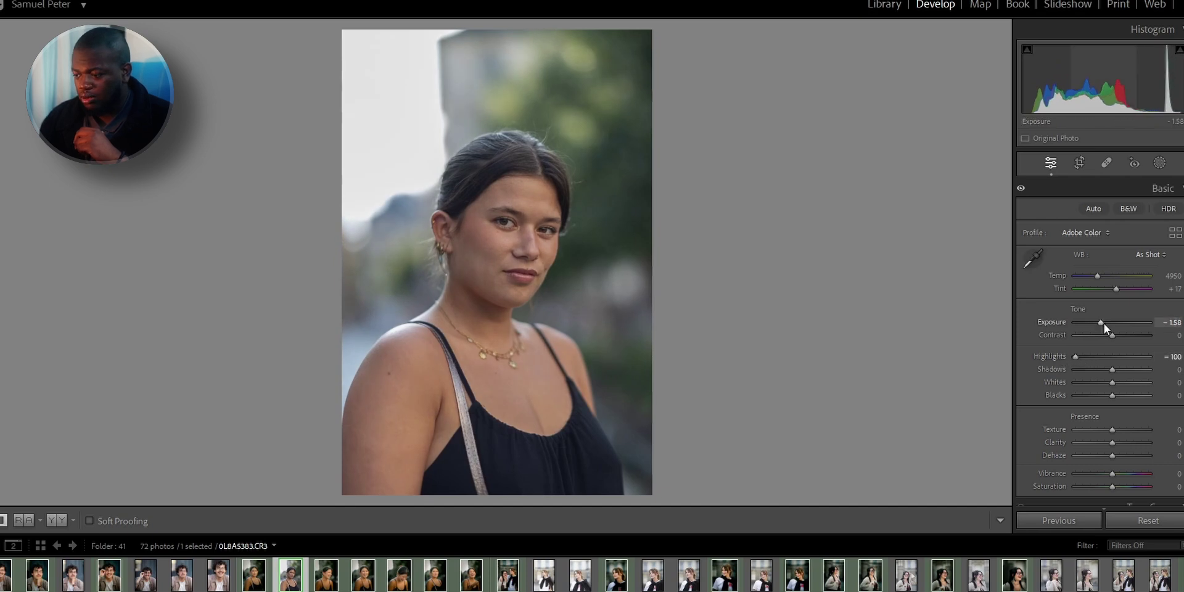
drag(1101, 324, 1104, 324)
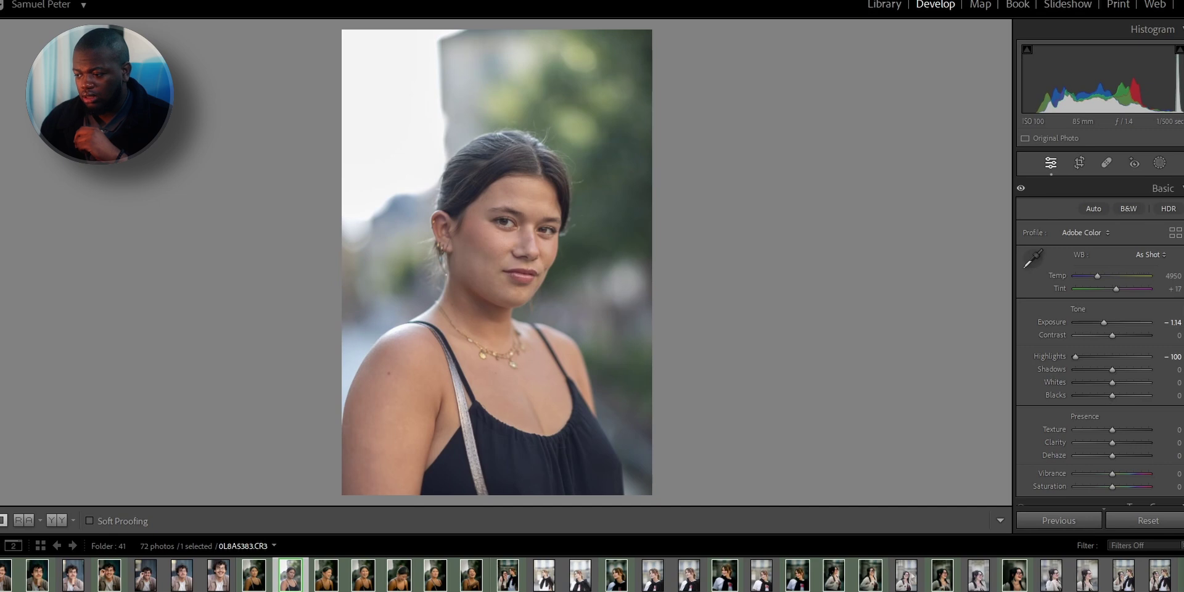
Step: Set Exposure exactly to −1.05, lift Shadows to +18 and deepen Blacks to −54
click(1171, 322)
text(-1)
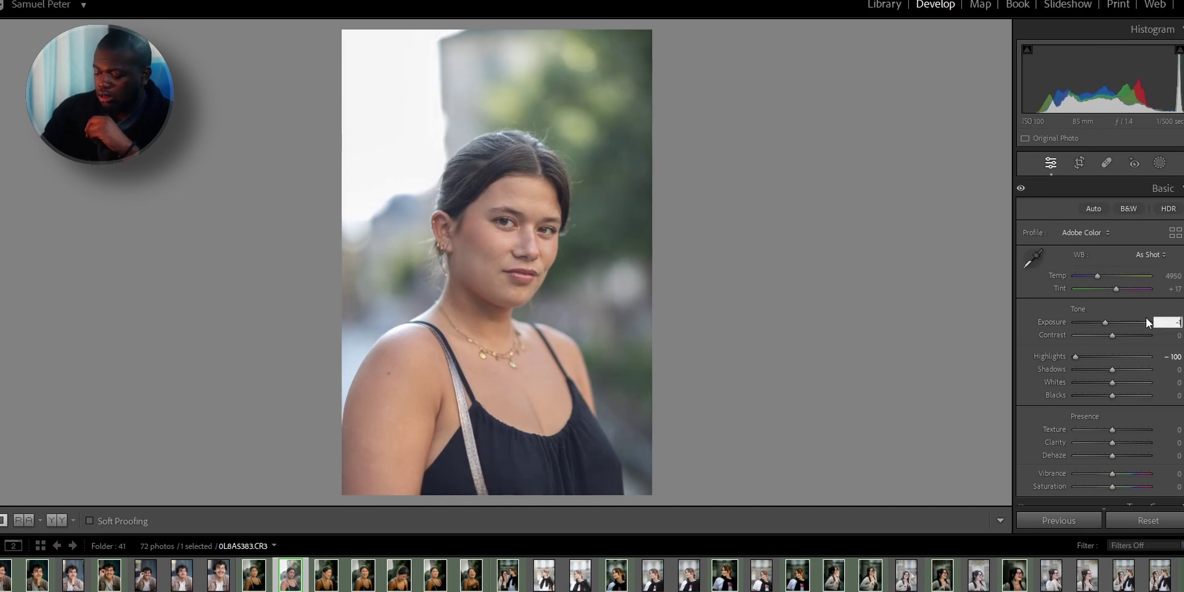
text(.05)
key(Return)
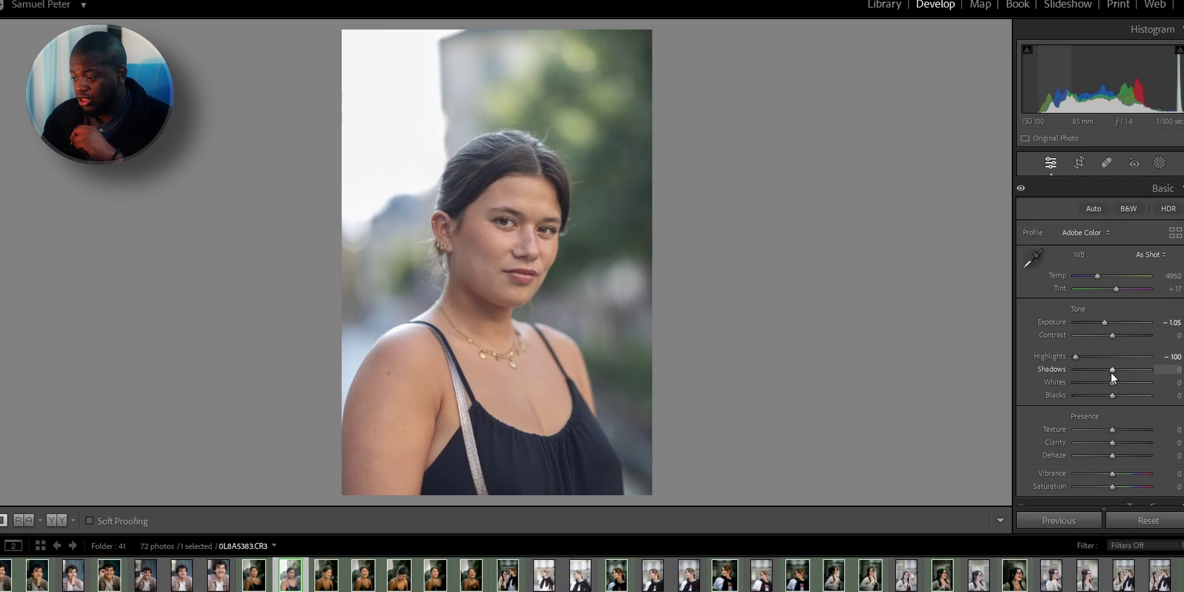
drag(1112, 370, 1085, 383)
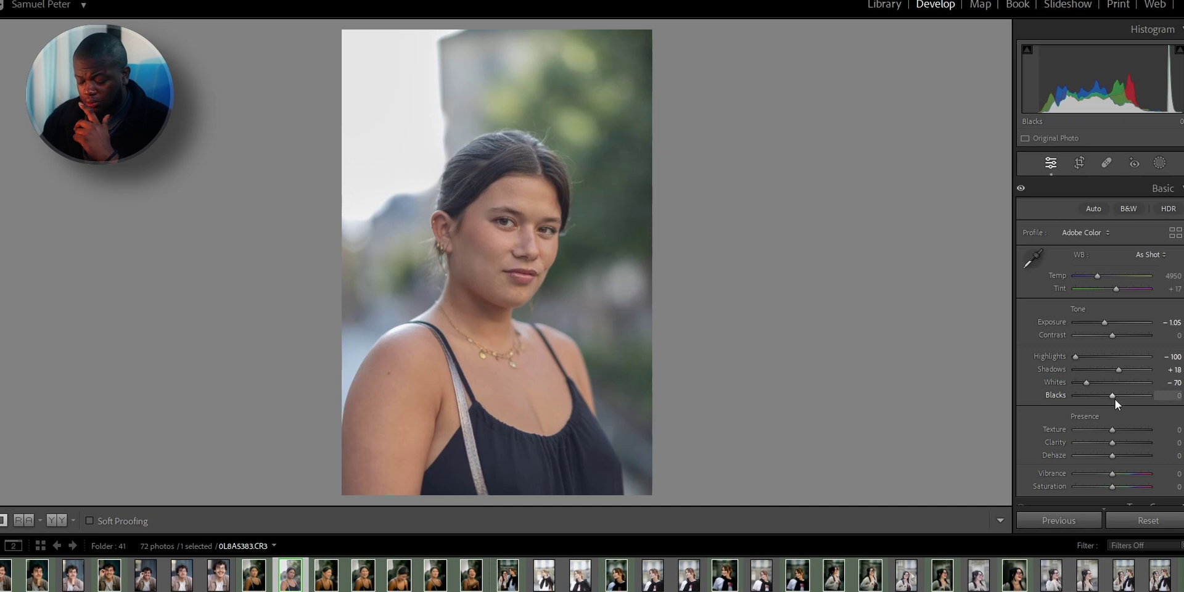
drag(1112, 400, 1100, 400)
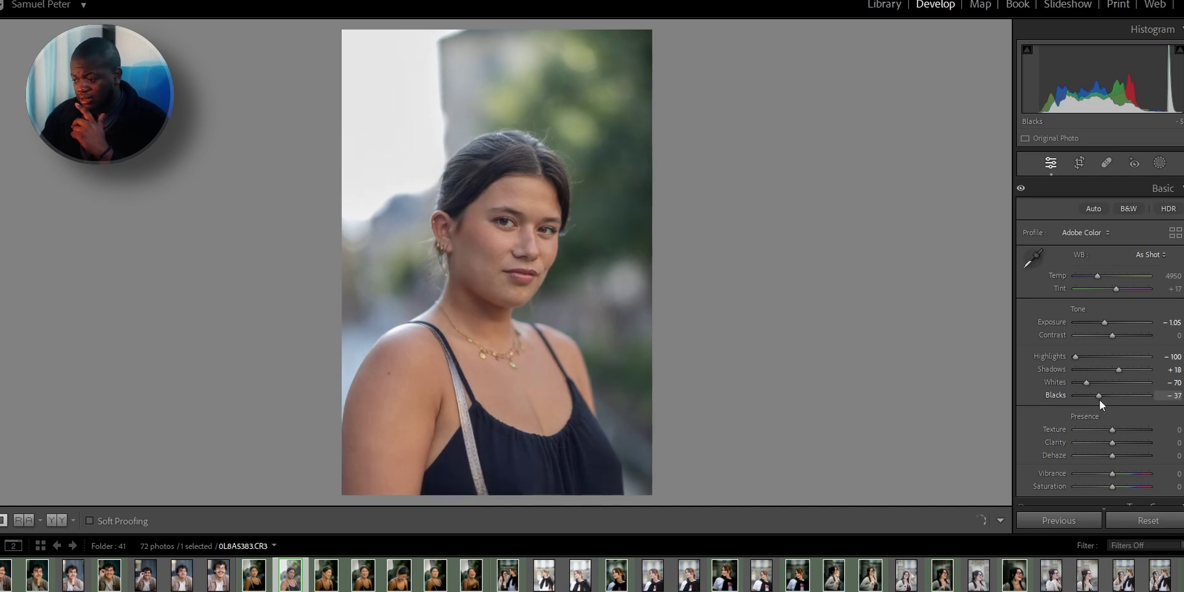
Step: Apply the Daylight white balance preset and briefly compare Before/After
click(1150, 255)
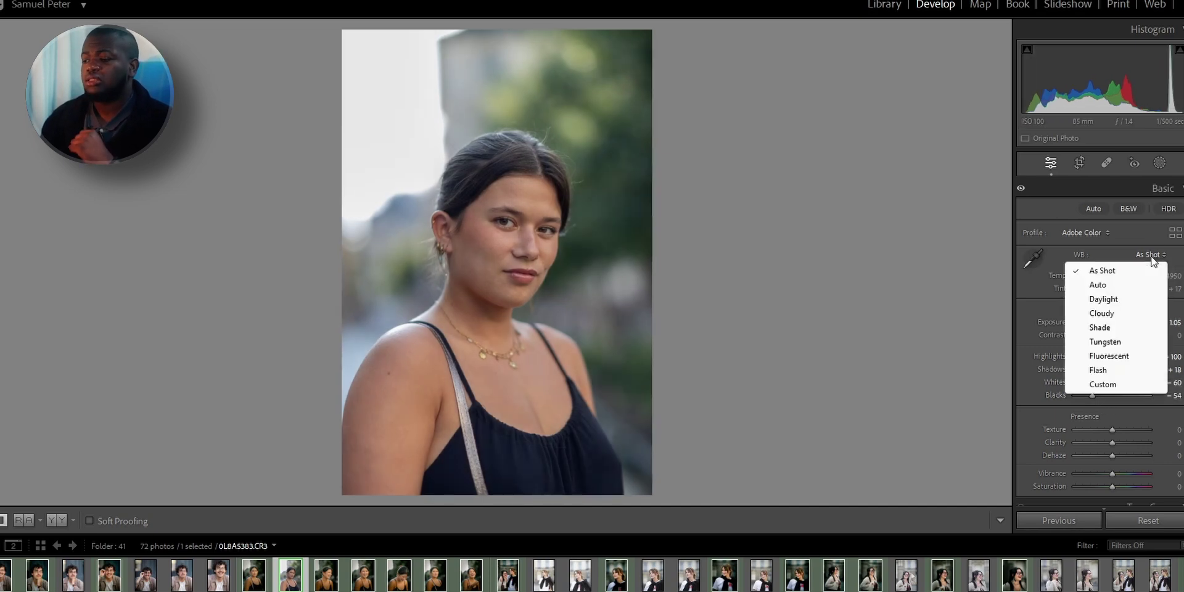
click(1104, 299)
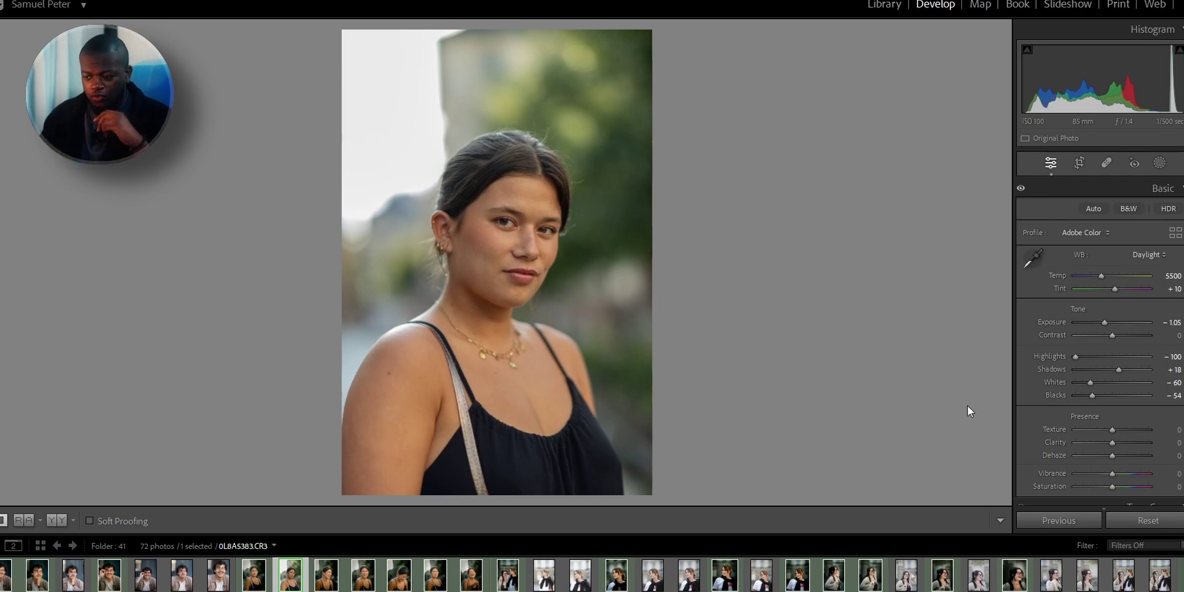
click(54, 521)
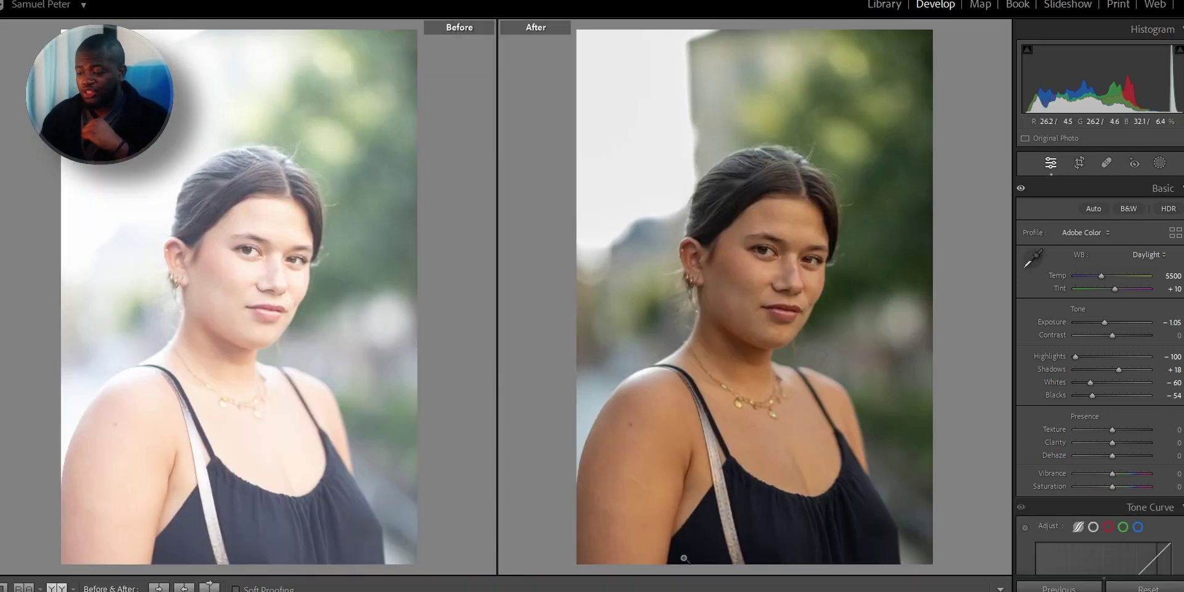
key(y)
Step: Set Texture +51, Clarity −23 and Vibrance +7 in Presence
mouse_move(1114, 431)
mouse_down()
mouse_move(1132, 431)
mouse_move(1107, 447)
mouse_up()
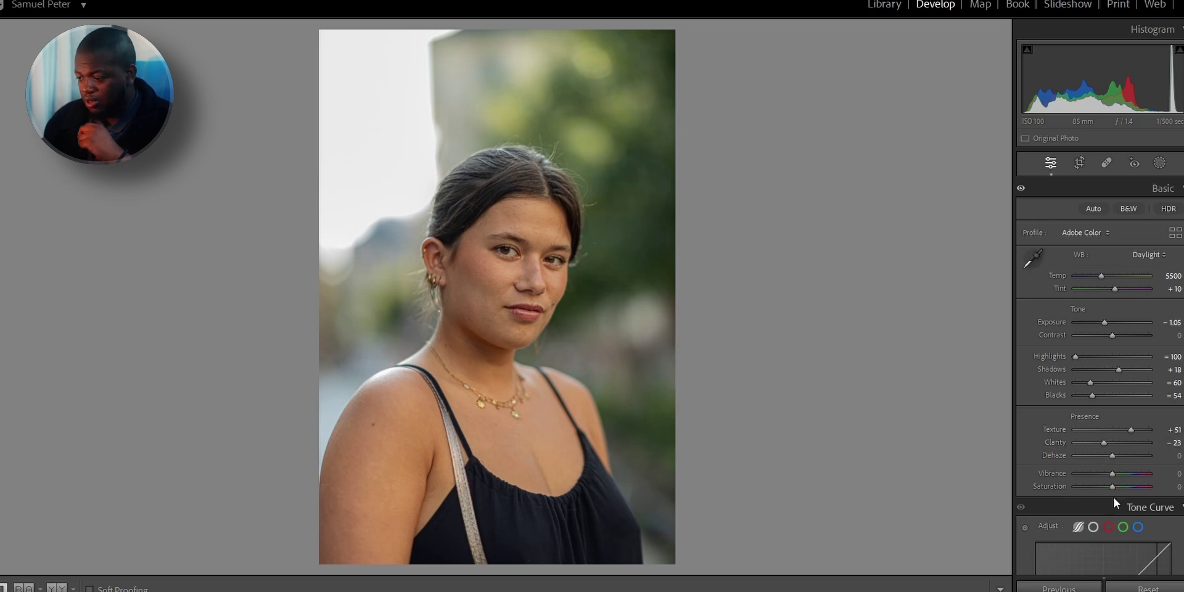
drag(1113, 475, 1115, 476)
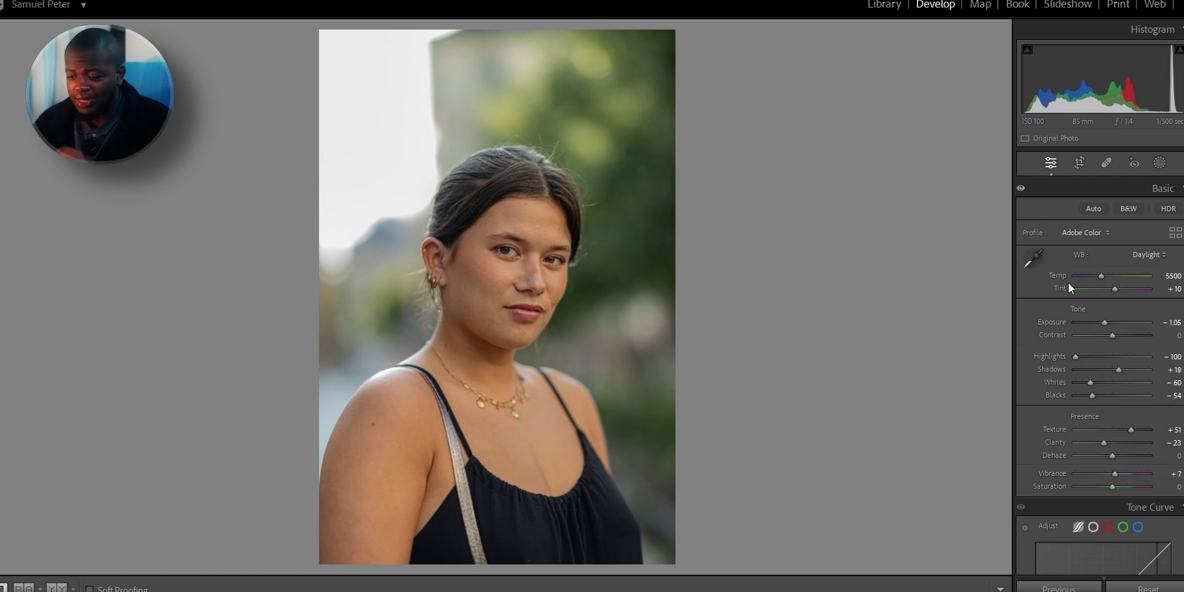
scroll(1131, 373, down, 10)
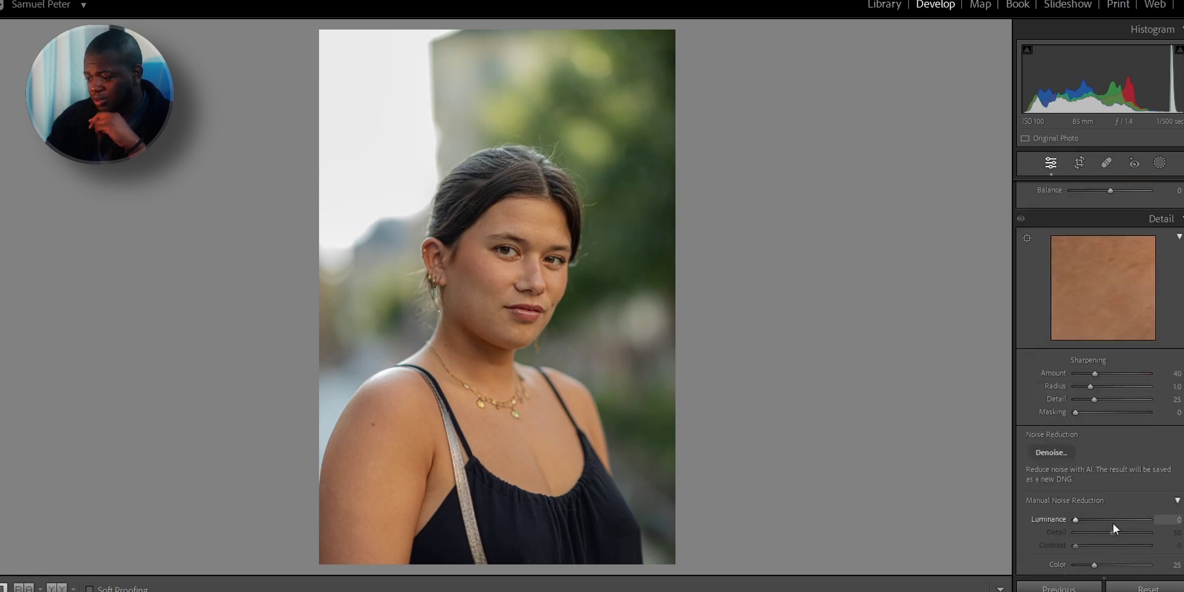
Step: Raise Noise Reduction Luminance to 56 in the Detail panel
drag(1112, 523, 1116, 524)
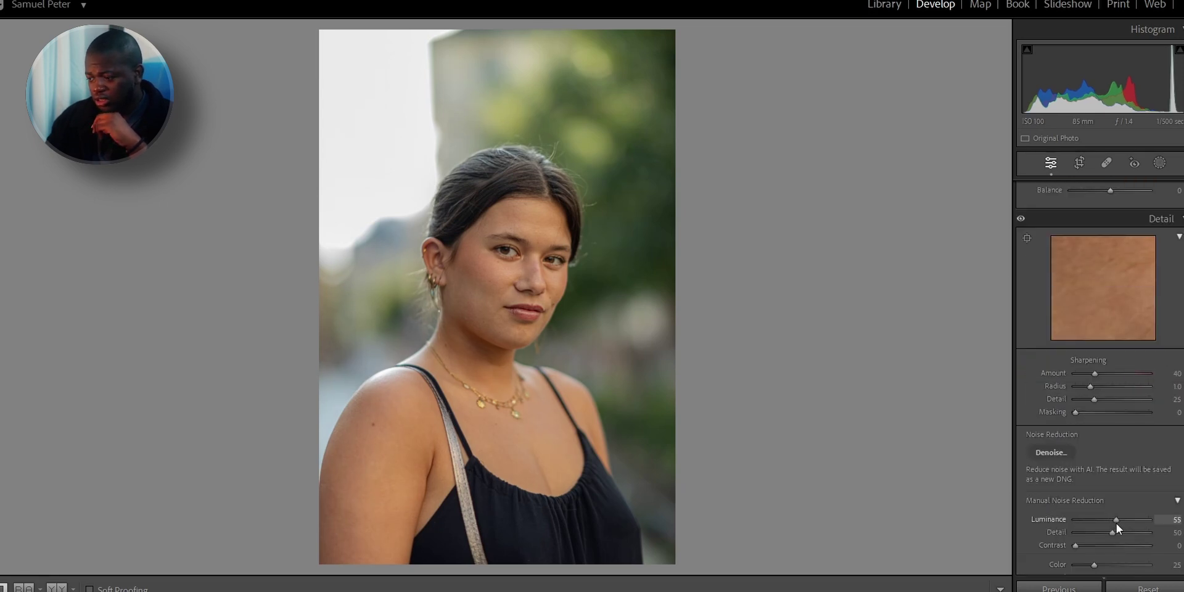
scroll(1050, 557, down, 2)
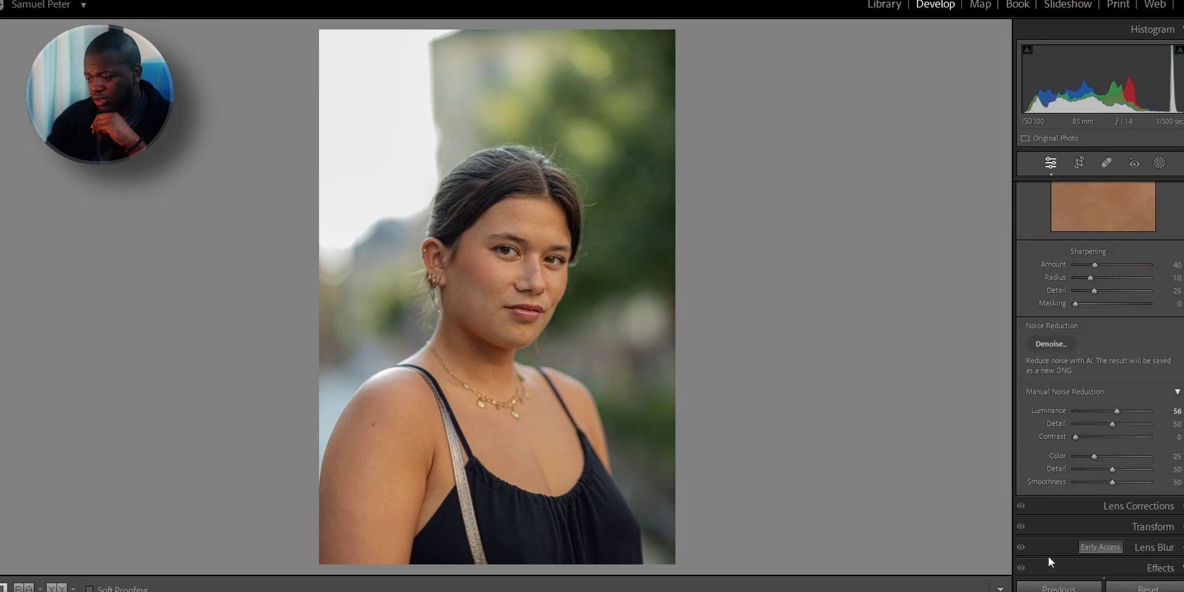
scroll(1039, 467, up, 6)
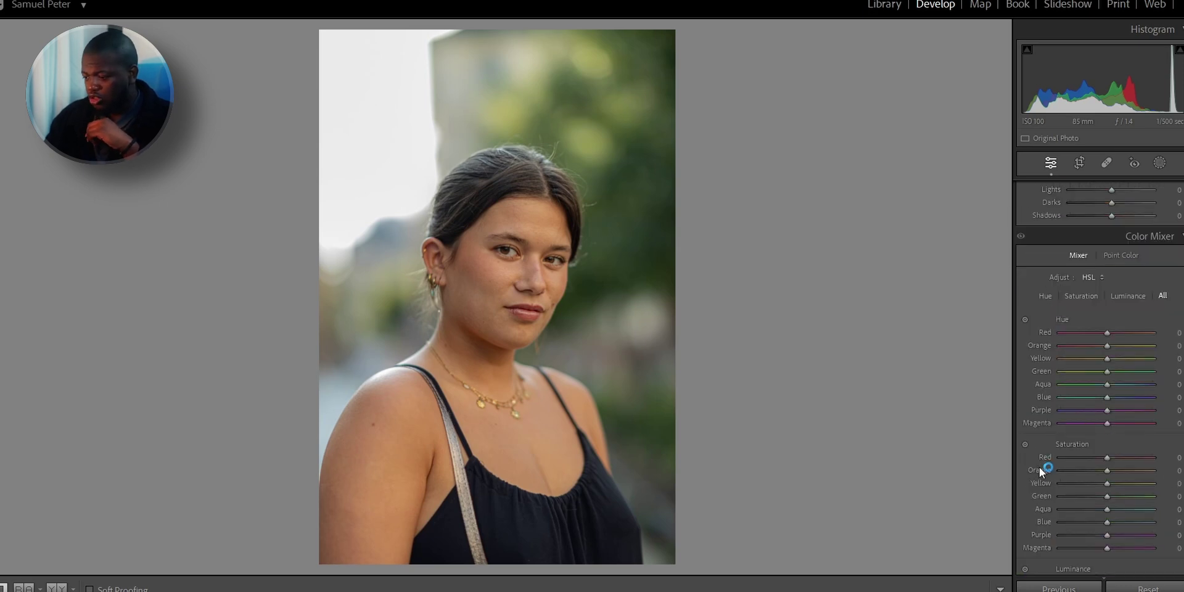
scroll(1039, 468, up, 4)
scroll(1068, 416, up, 2)
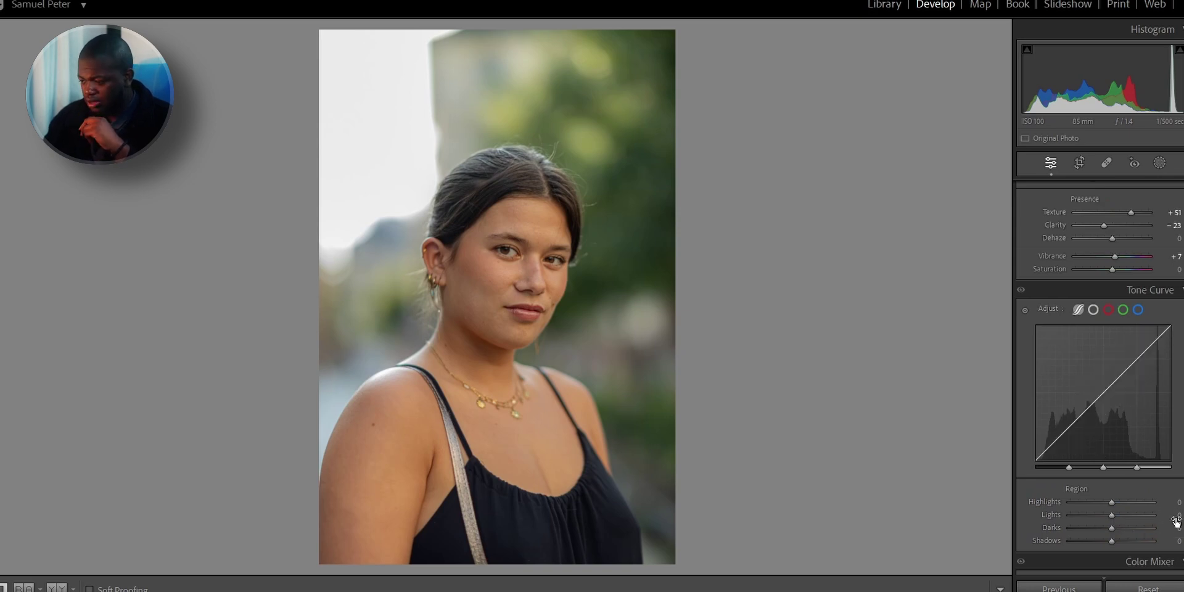
Step: Set tone curve regions Lights +9, Darks +5, Shadows −11, toggling the curve to compare
click(1105, 515)
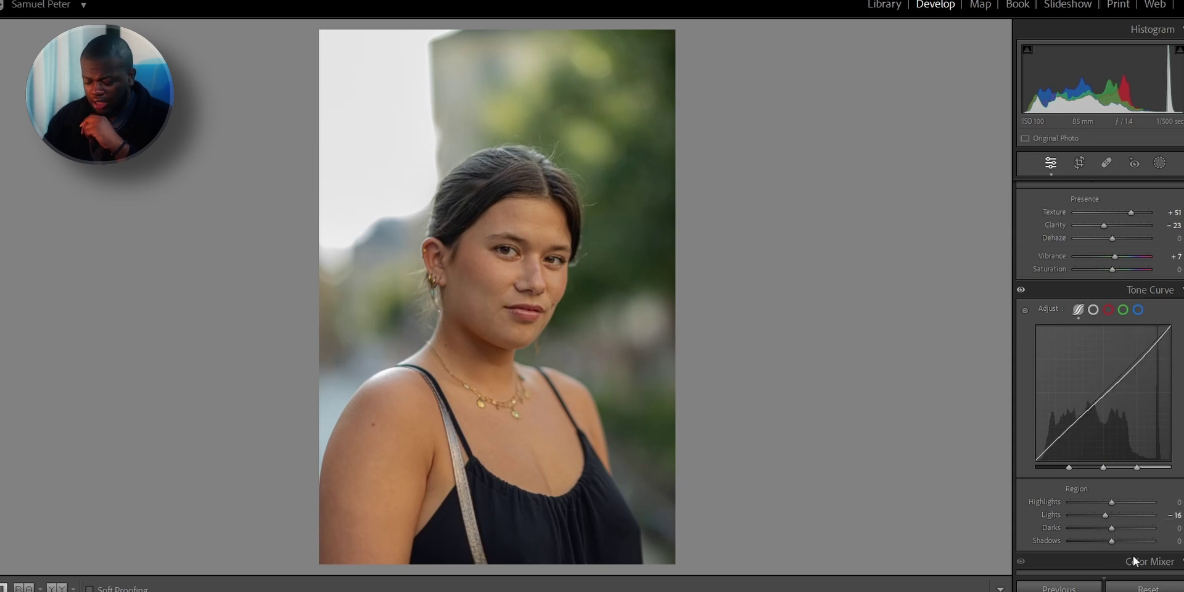
click(1115, 529)
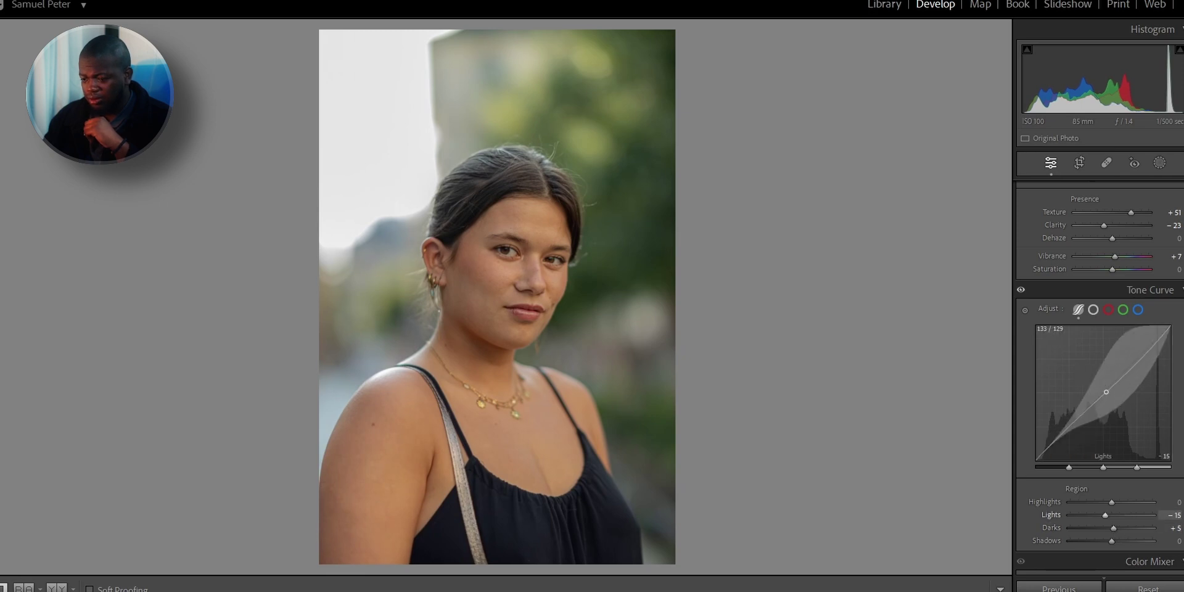
drag(1106, 392, 1106, 386)
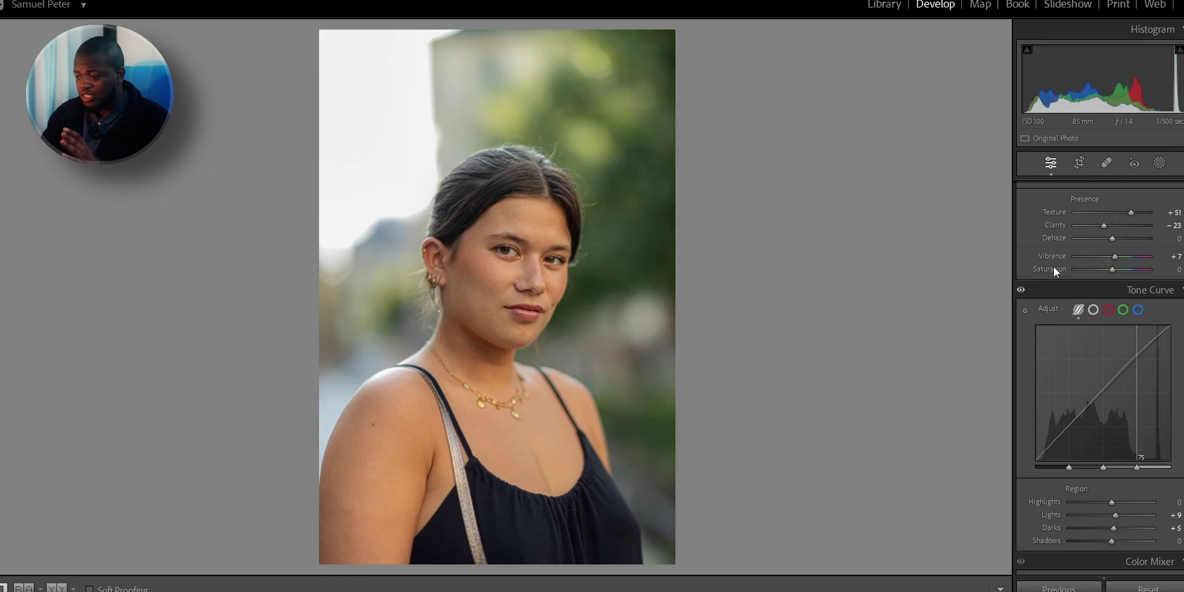
click(1021, 291)
click(1021, 290)
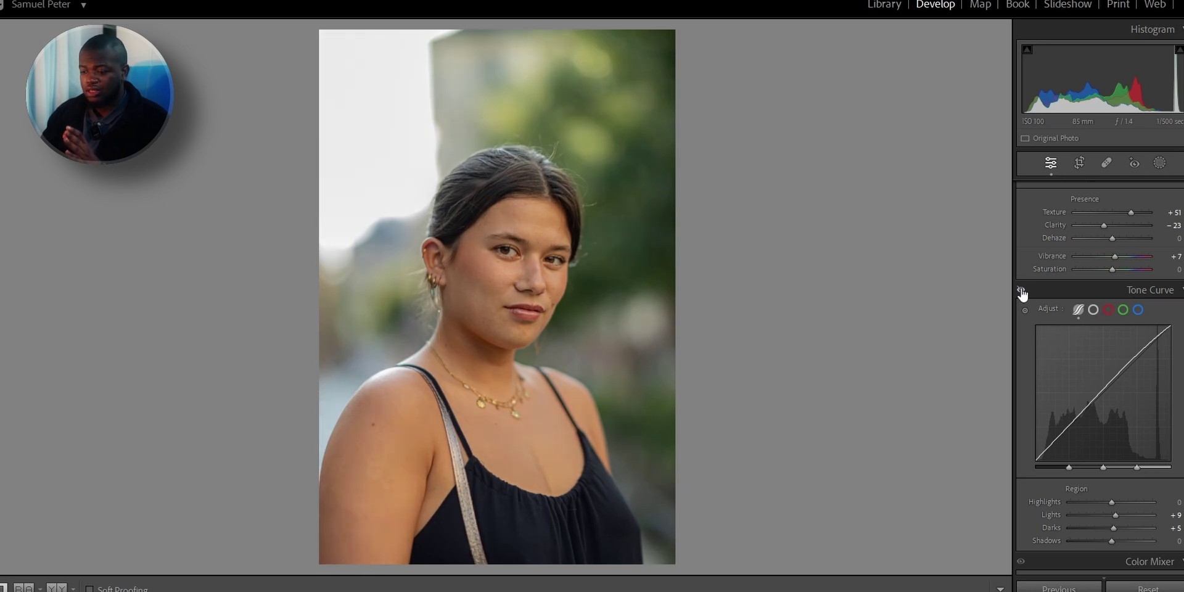
click(1021, 291)
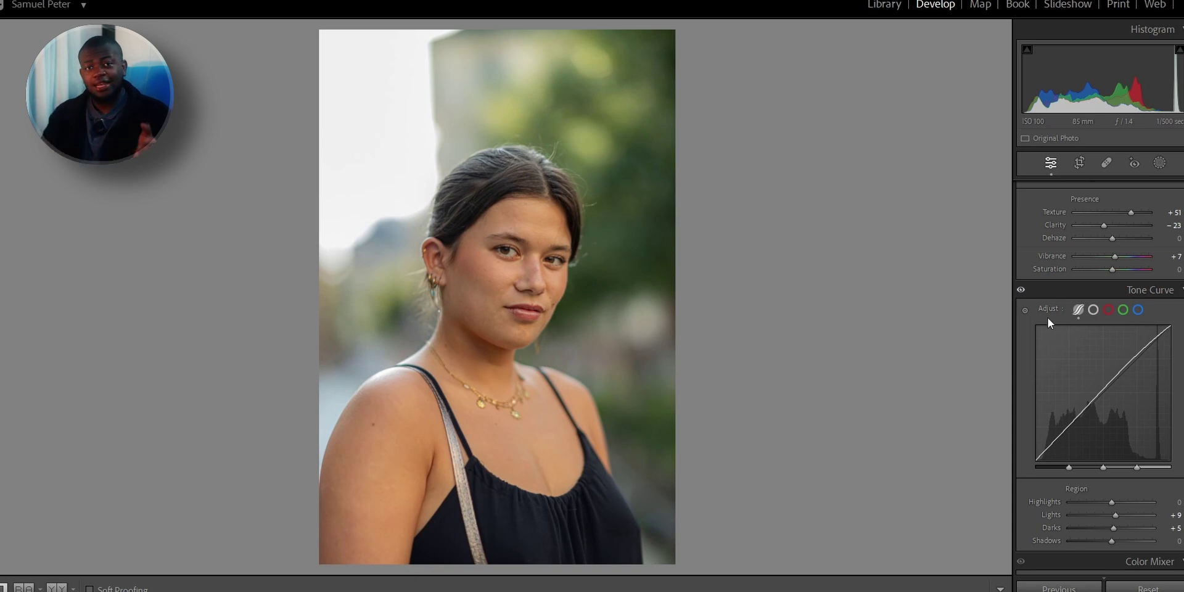
scroll(1048, 317, down, 5)
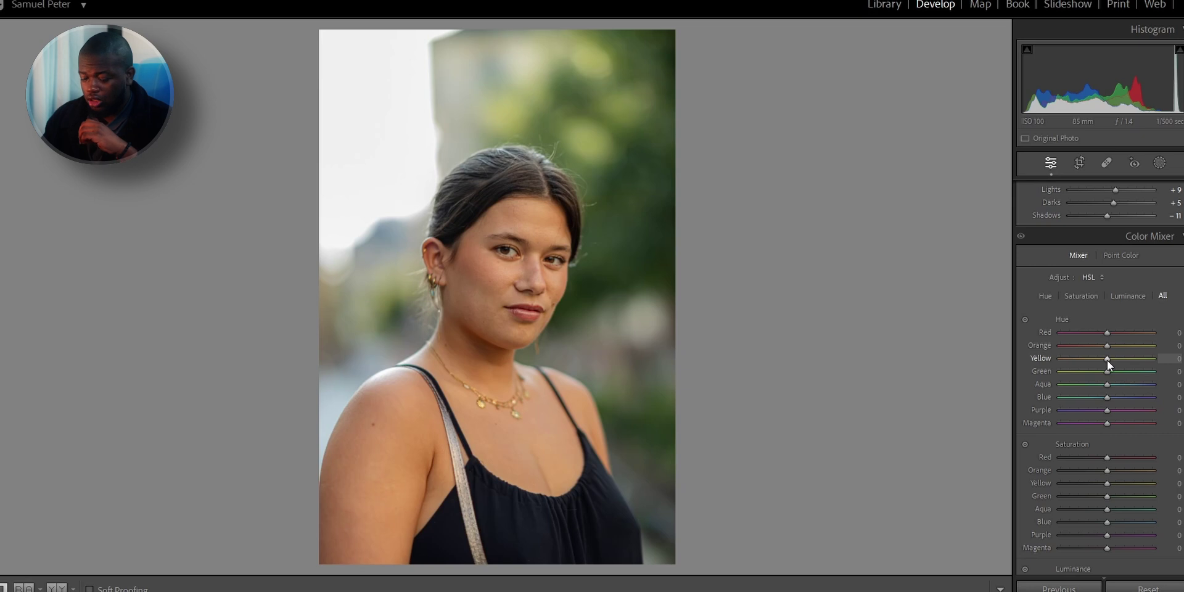
Step: Drag the HSL Hue sliders for Yellow and Green to −16 each
drag(1108, 360, 1100, 362)
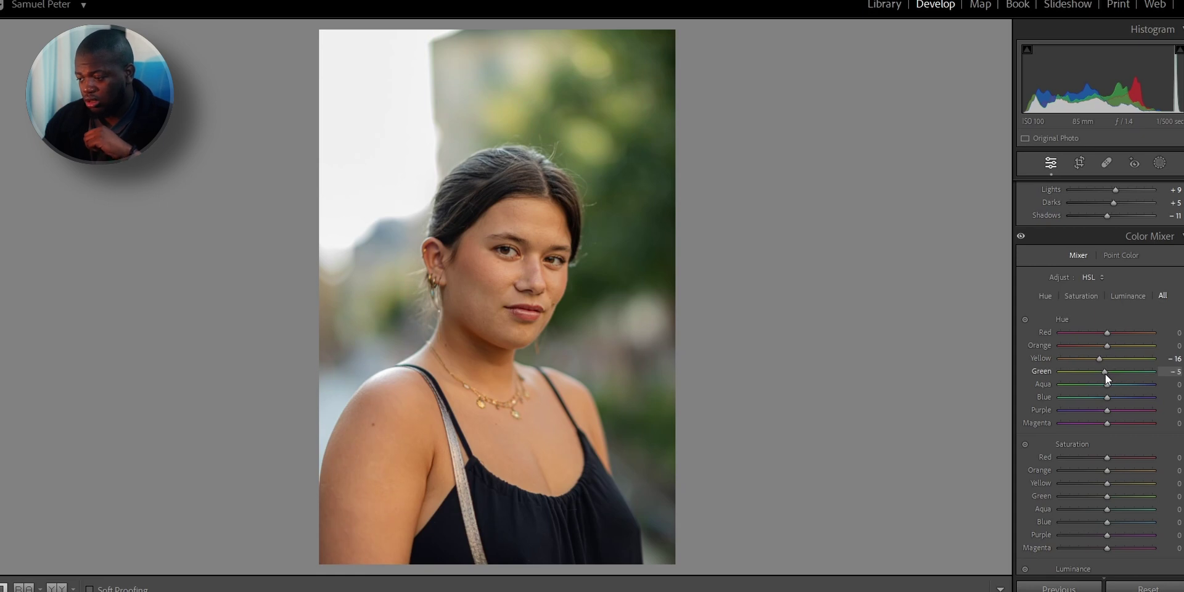
drag(1105, 374, 1103, 373)
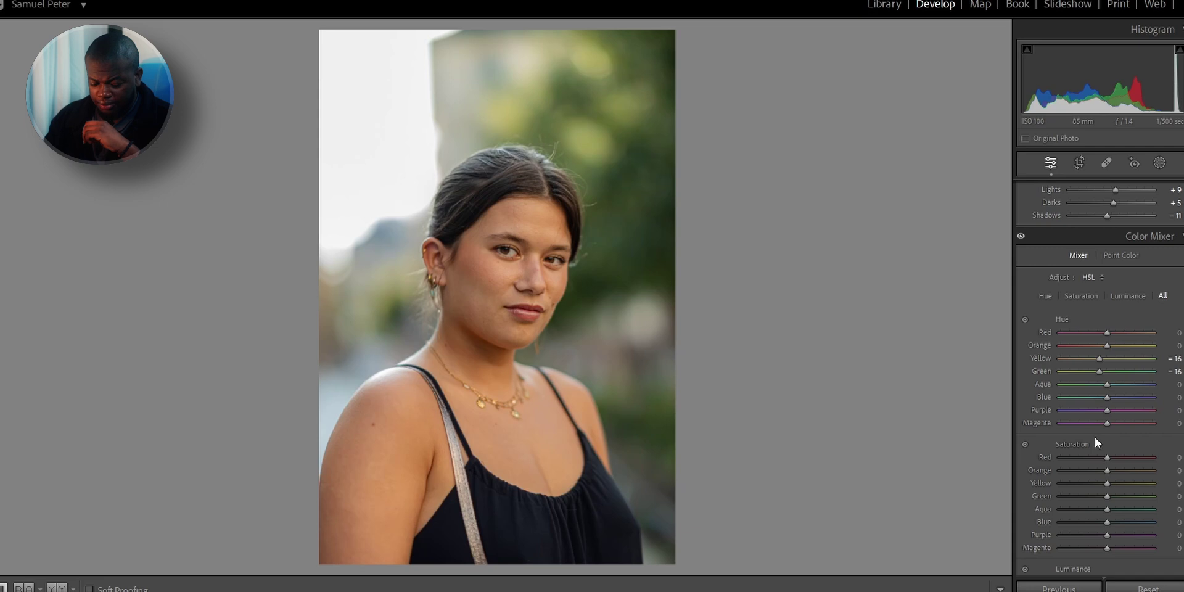
Step: Lower saturation to Yellow −50 and Green −33
scroll(1098, 435, down, 5)
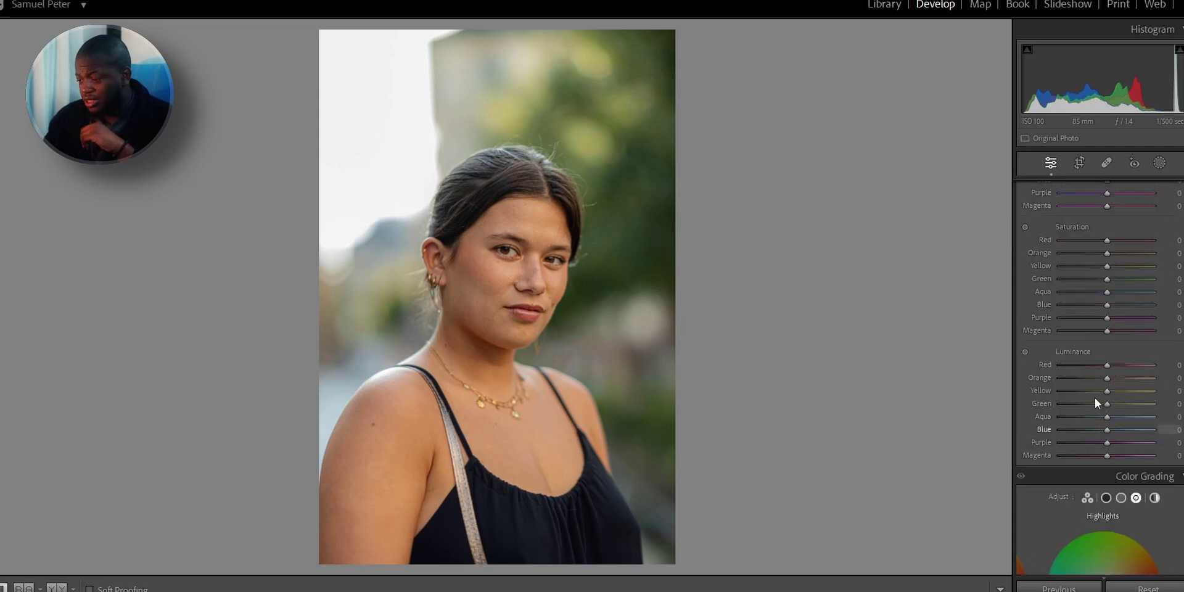
scroll(1095, 395, up, 3)
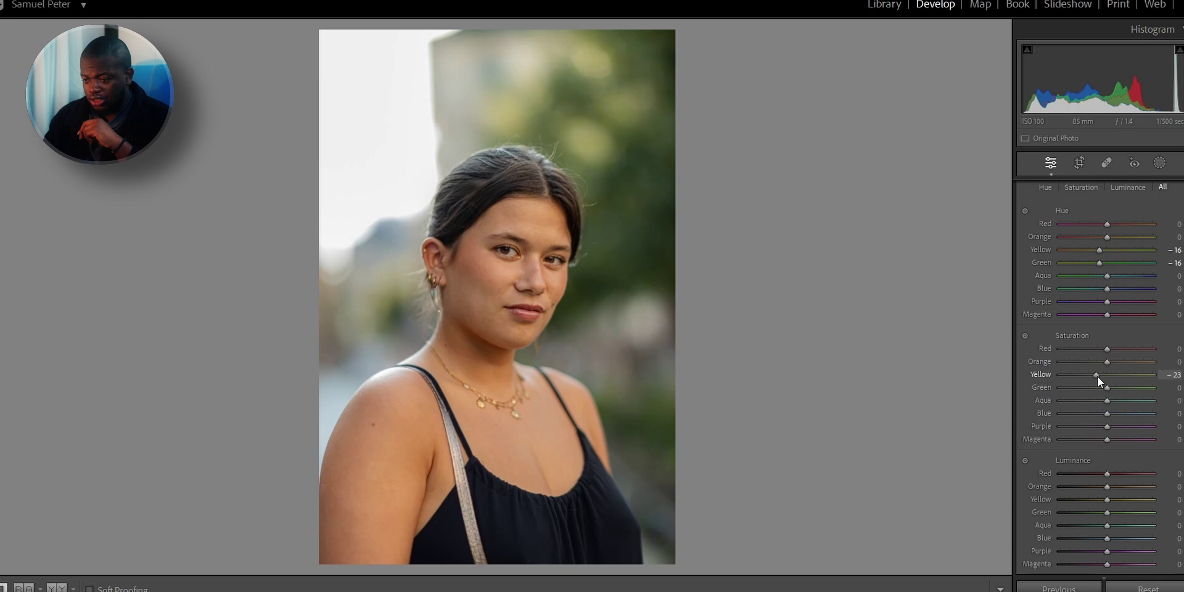
drag(1097, 376, 1089, 376)
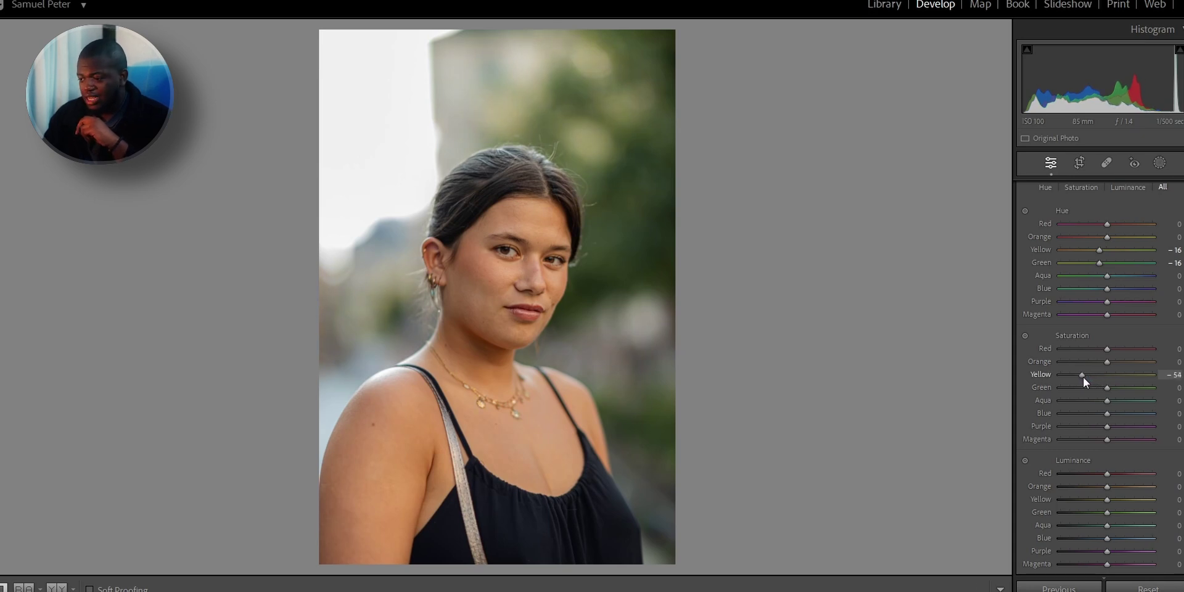
drag(1083, 376, 1084, 376)
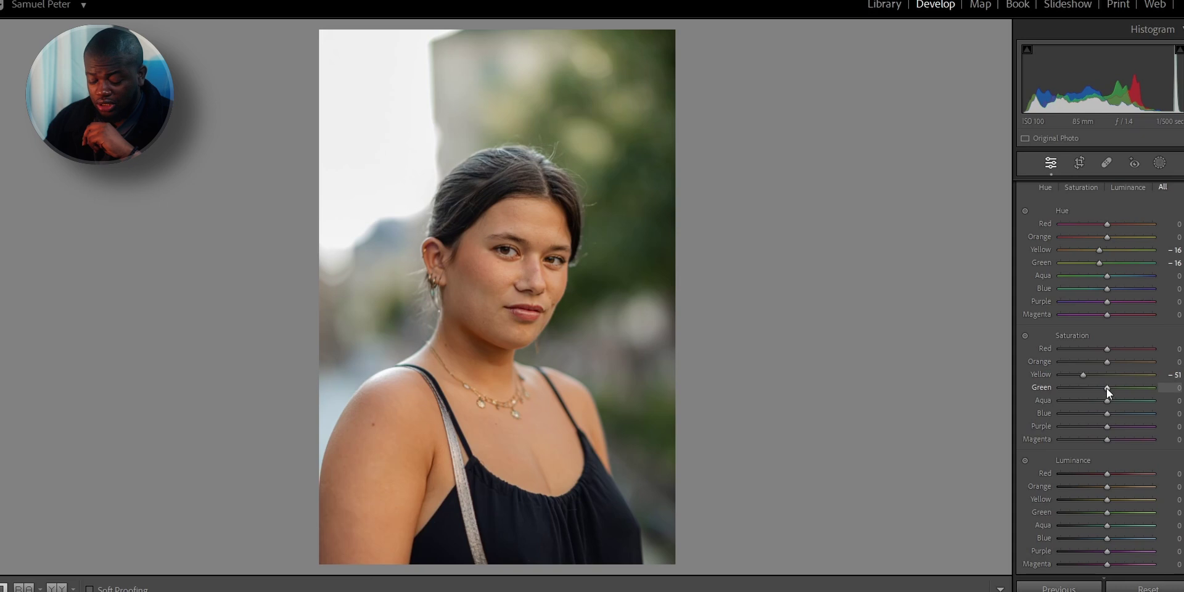
drag(1104, 387, 1092, 387)
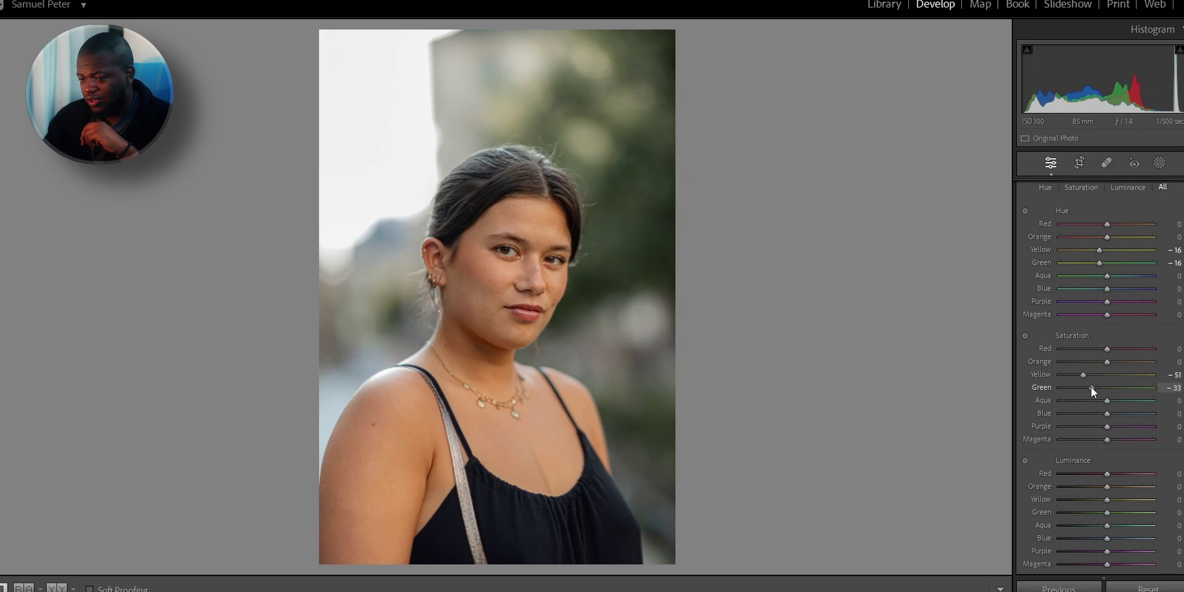
Step: Toggle the Color Mixer adjustments off and on to compare, leaving them enabled
scroll(1026, 233, up, 4)
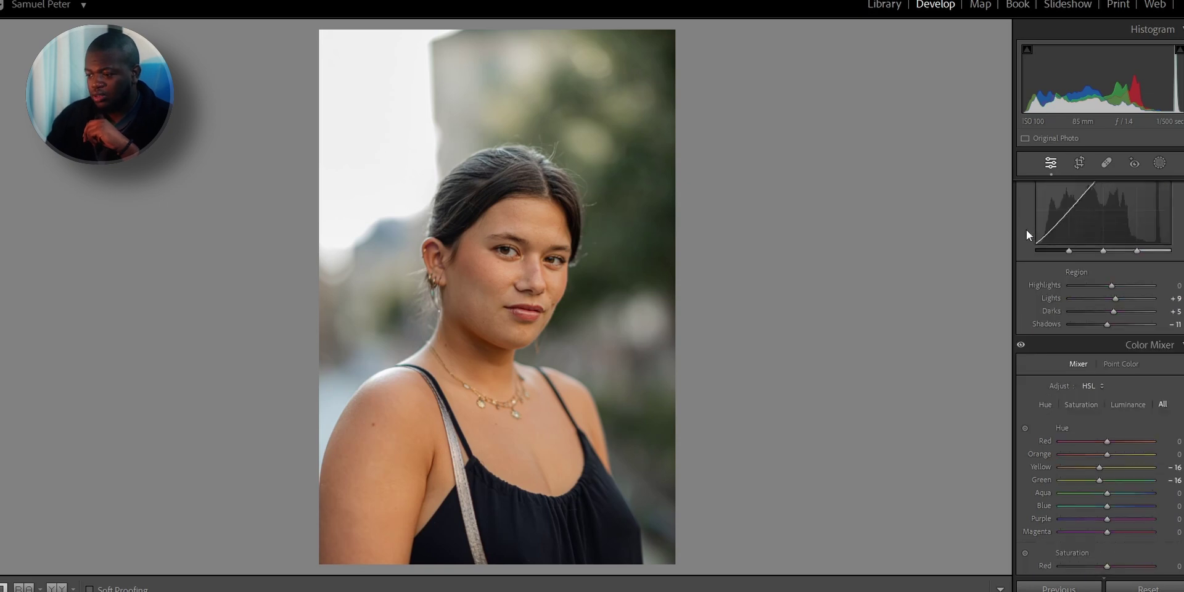
click(1021, 346)
click(1021, 346)
click(1021, 346)
click(1021, 346)
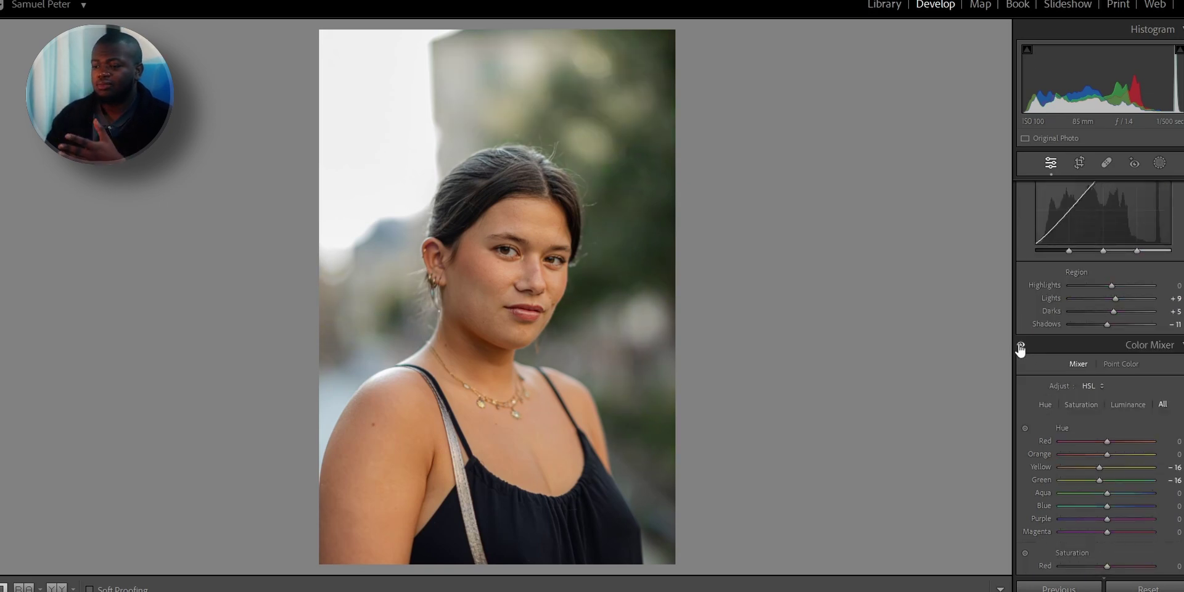
click(1021, 346)
click(1021, 347)
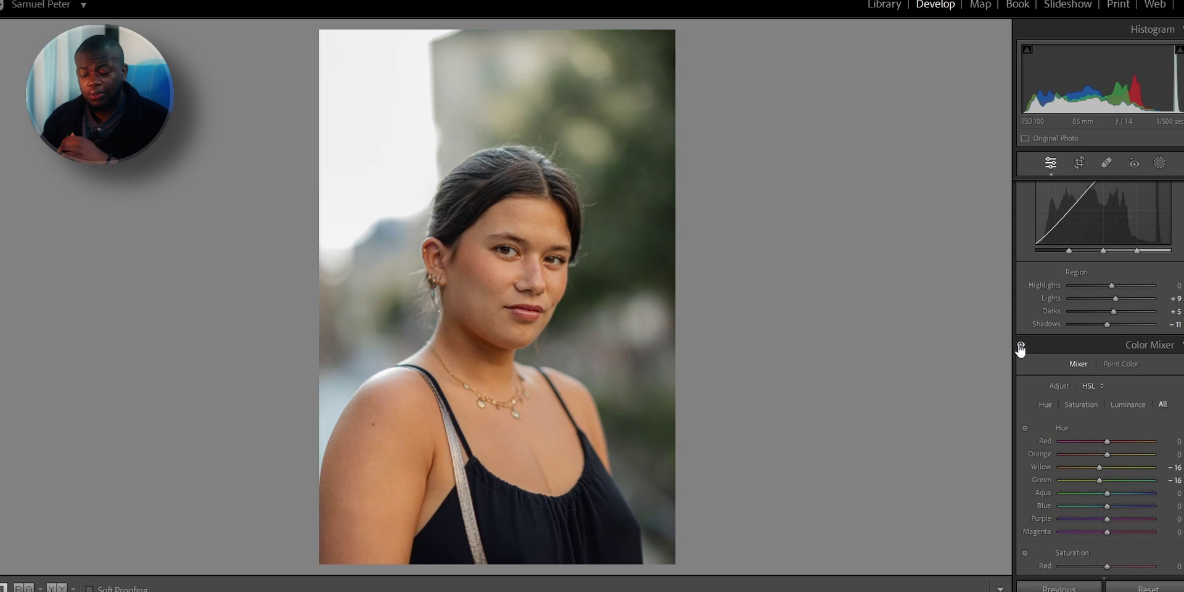
Step: Darken the yellows with Yellow luminance at −31
scroll(1053, 390, down, 4)
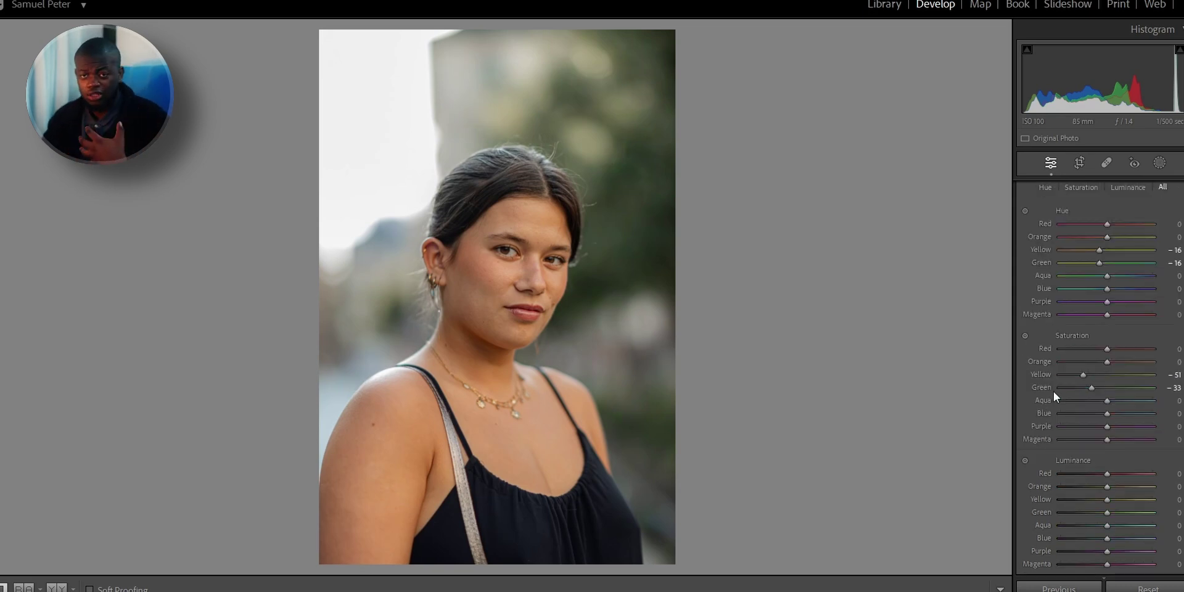
scroll(1053, 391, down, 4)
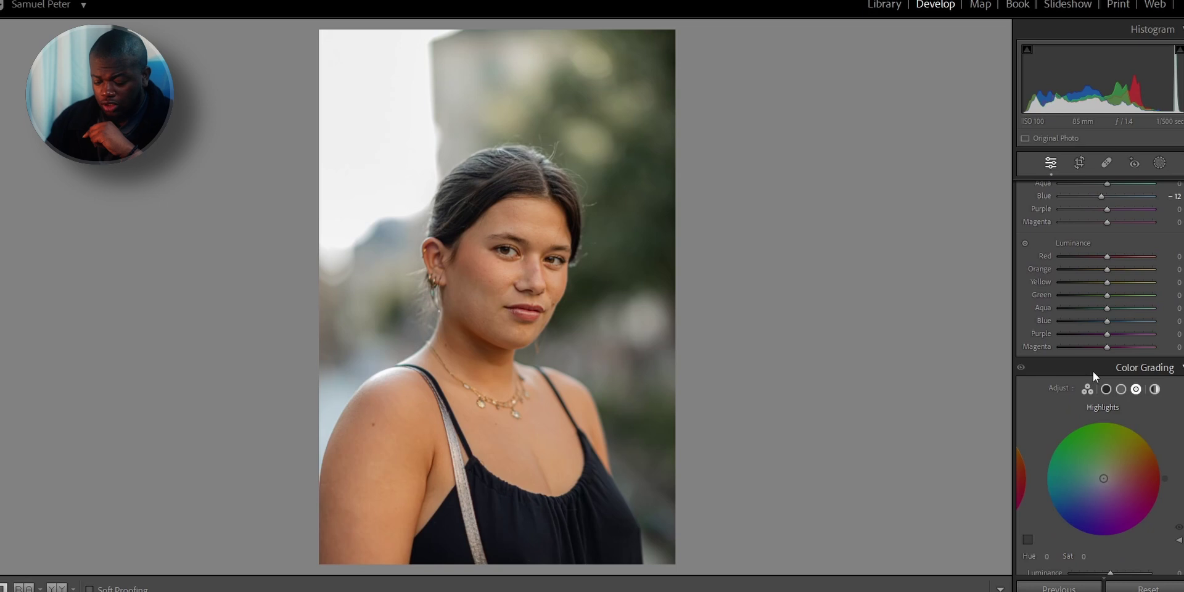
scroll(1104, 284, up, 2)
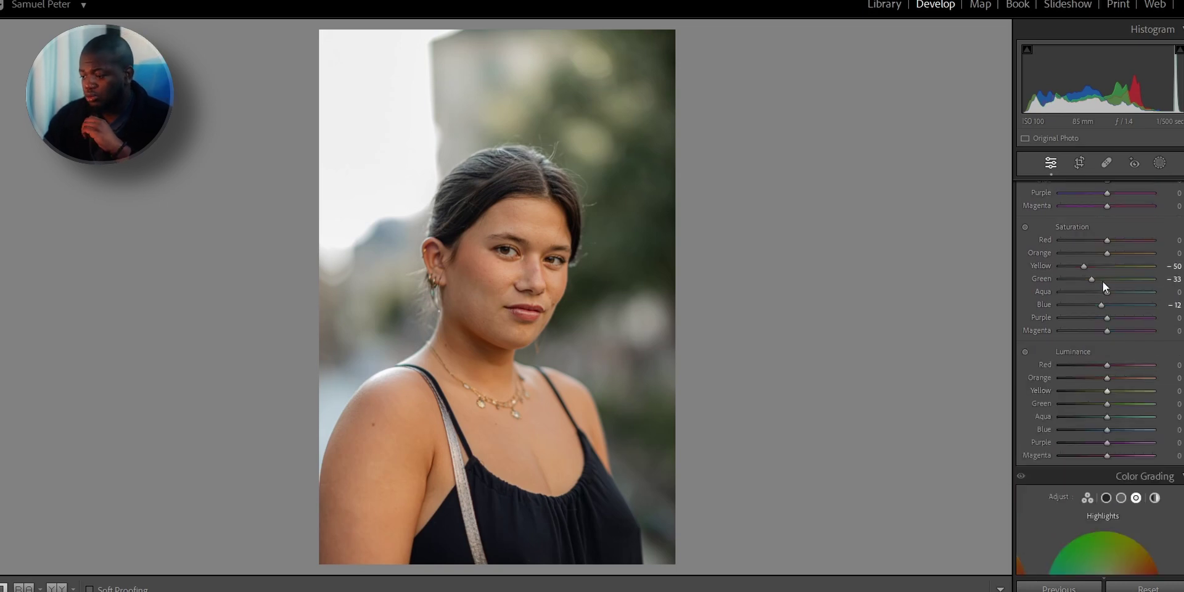
drag(1105, 390, 1090, 391)
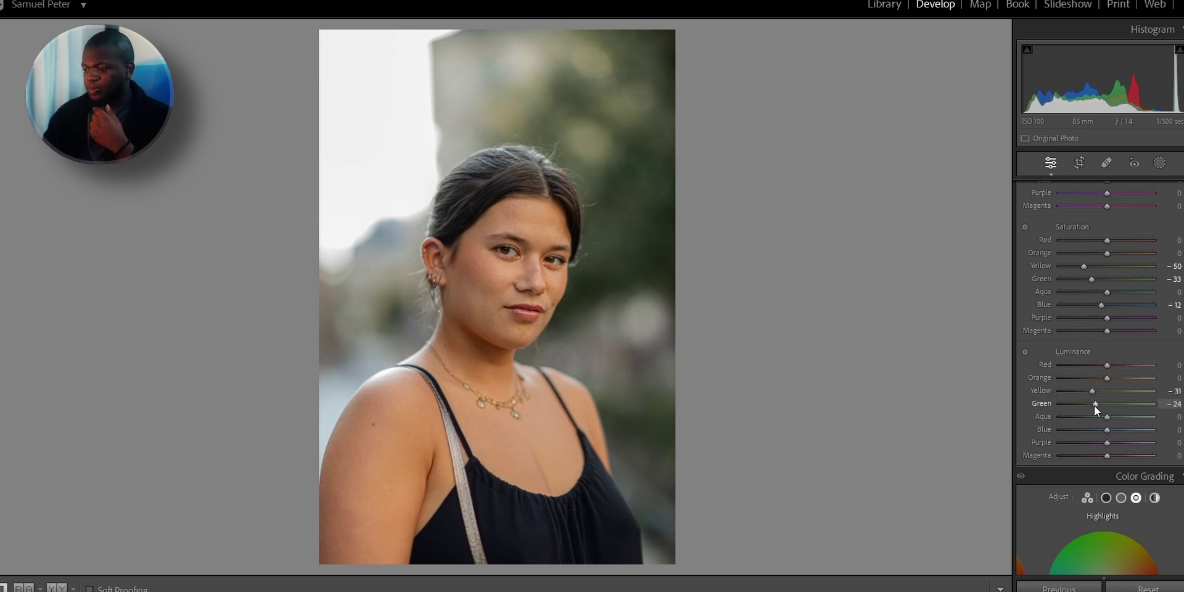
scroll(1091, 419, down, 4)
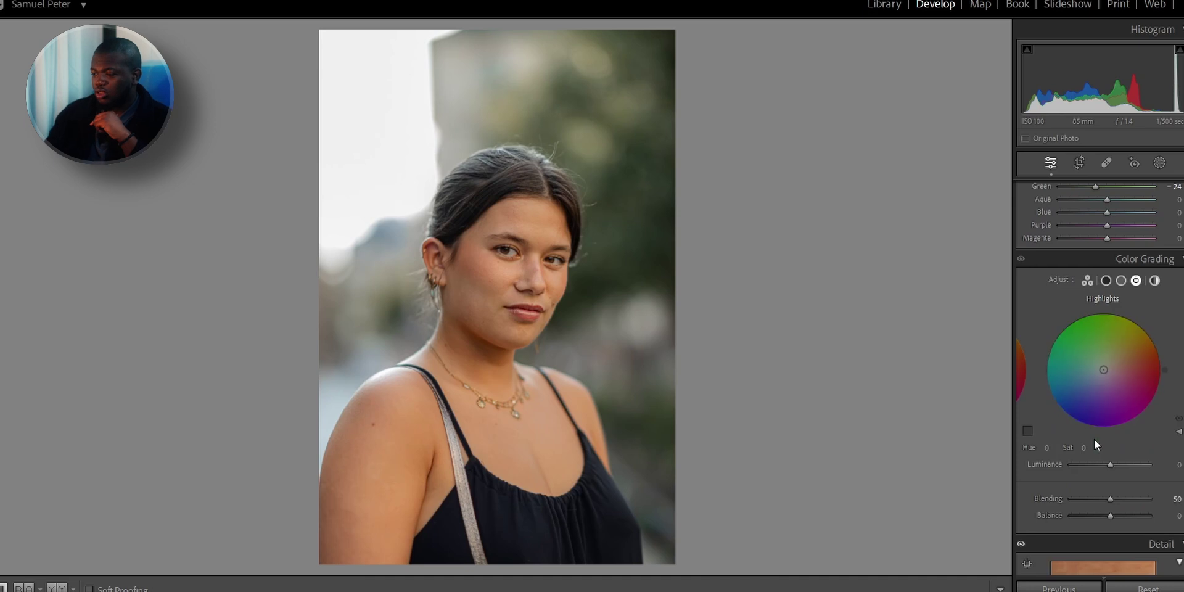
Step: Tint the shadows with Hue 147 and Saturation 10
click(1106, 281)
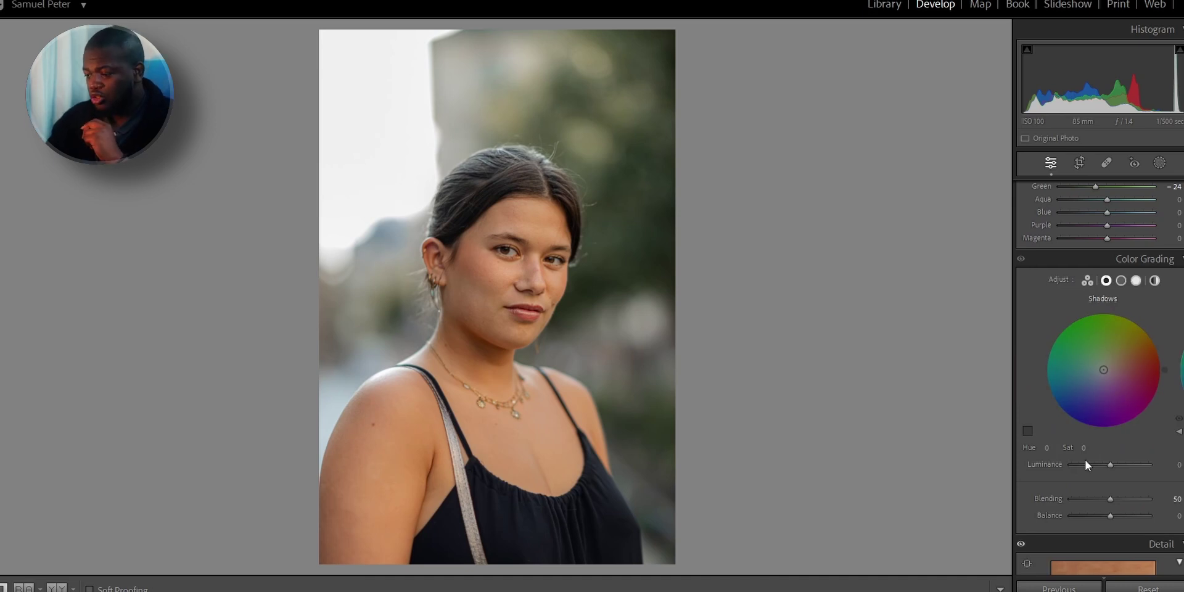
click(1046, 448)
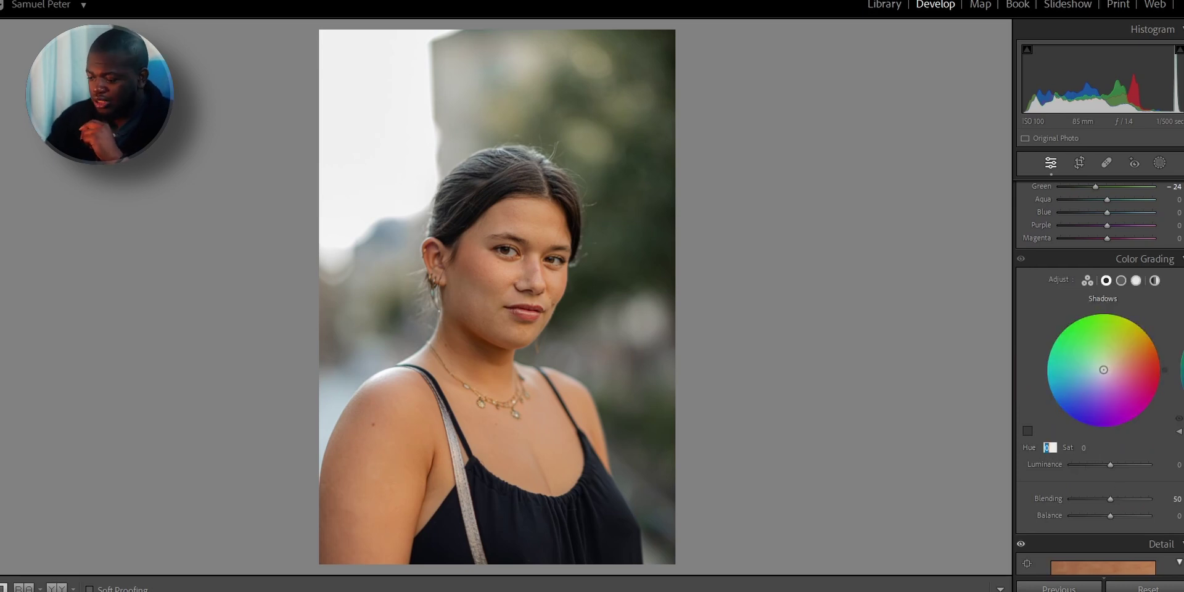
text(147)
key(Return)
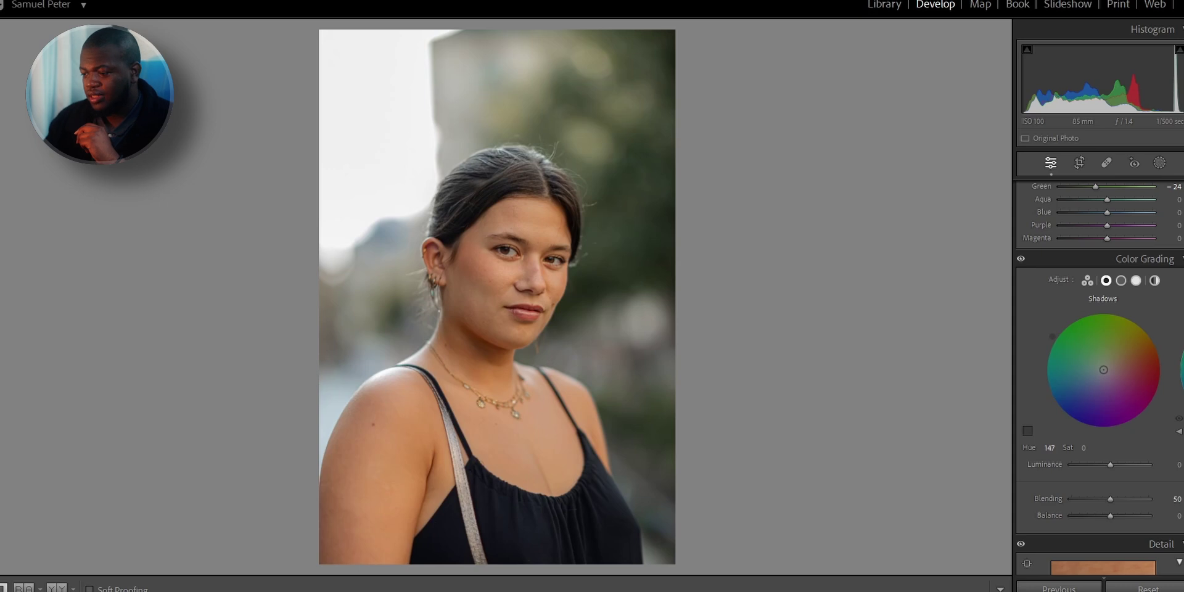
click(1084, 448)
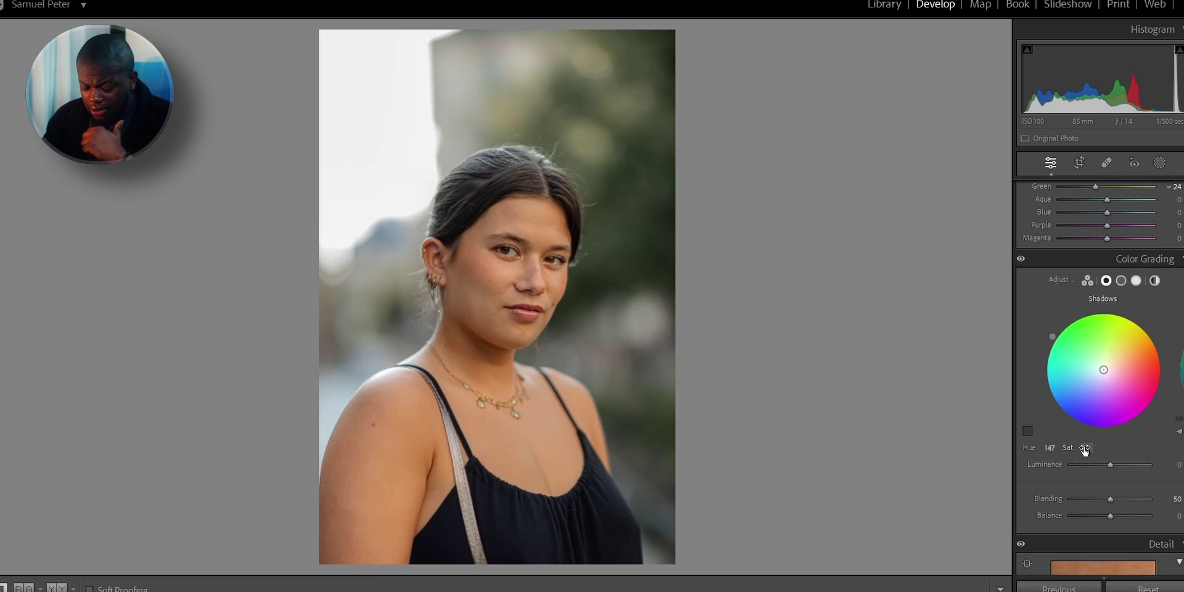
click(1084, 448)
text(10)
key(Return)
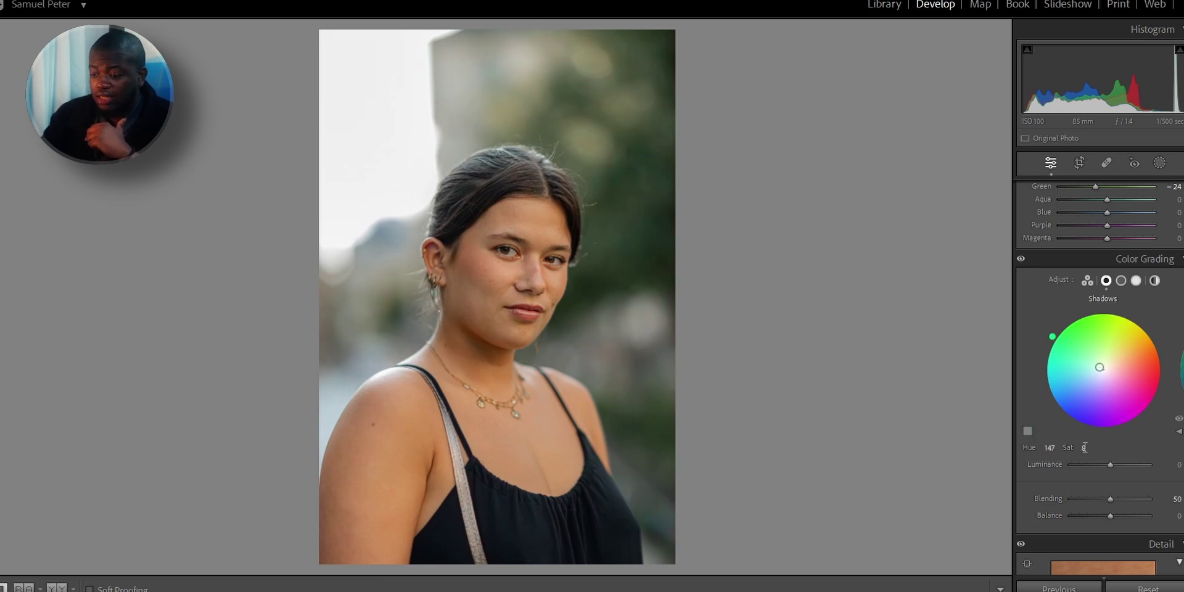
Step: Tint the midtones with Hue 36 and Saturation 15
click(1120, 279)
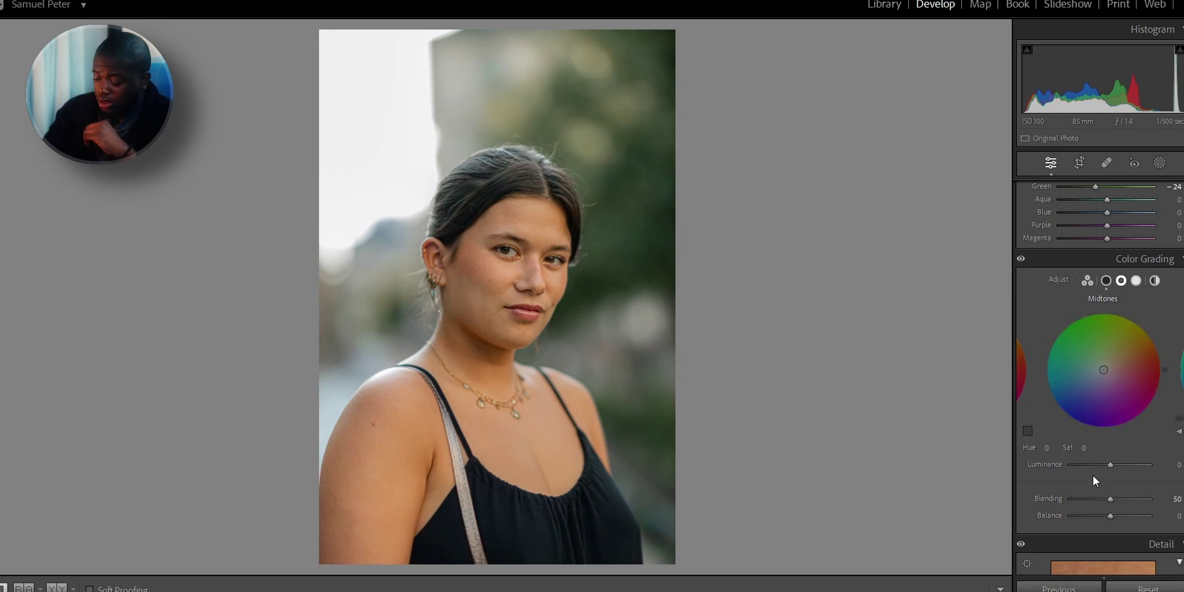
key(3)
key(6)
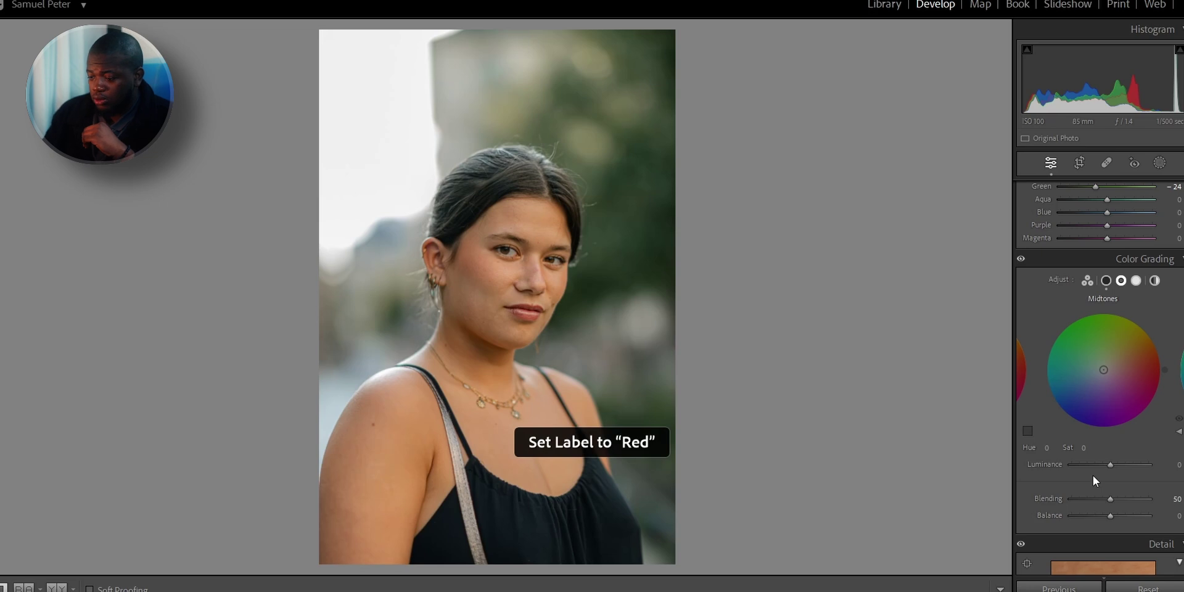
click(1046, 447)
text(3)
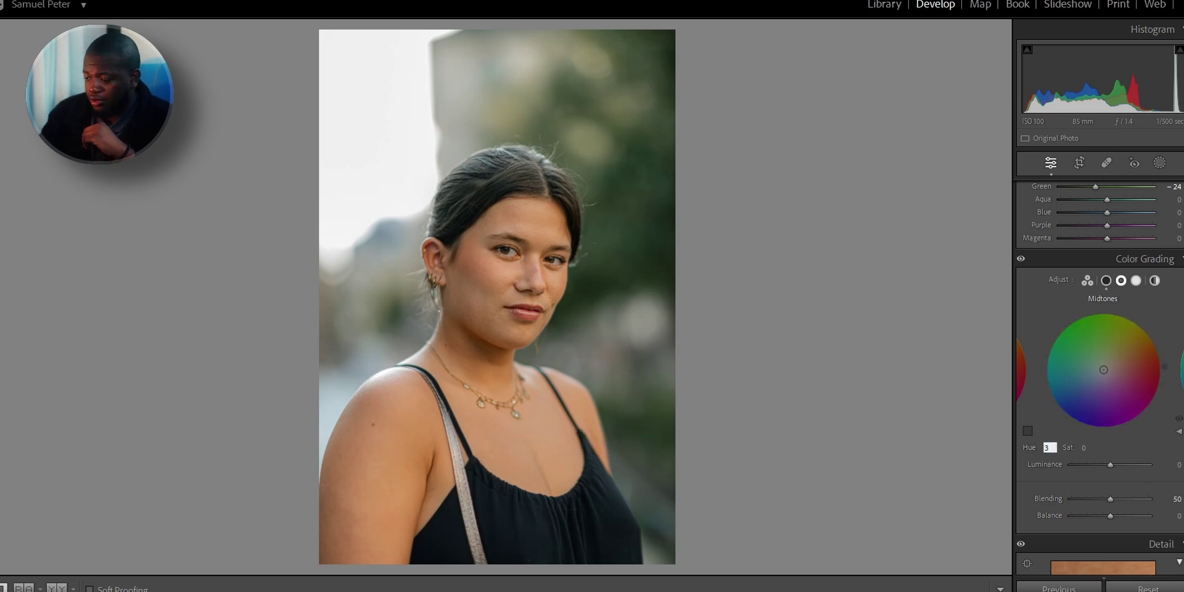
text(6)
key(Return)
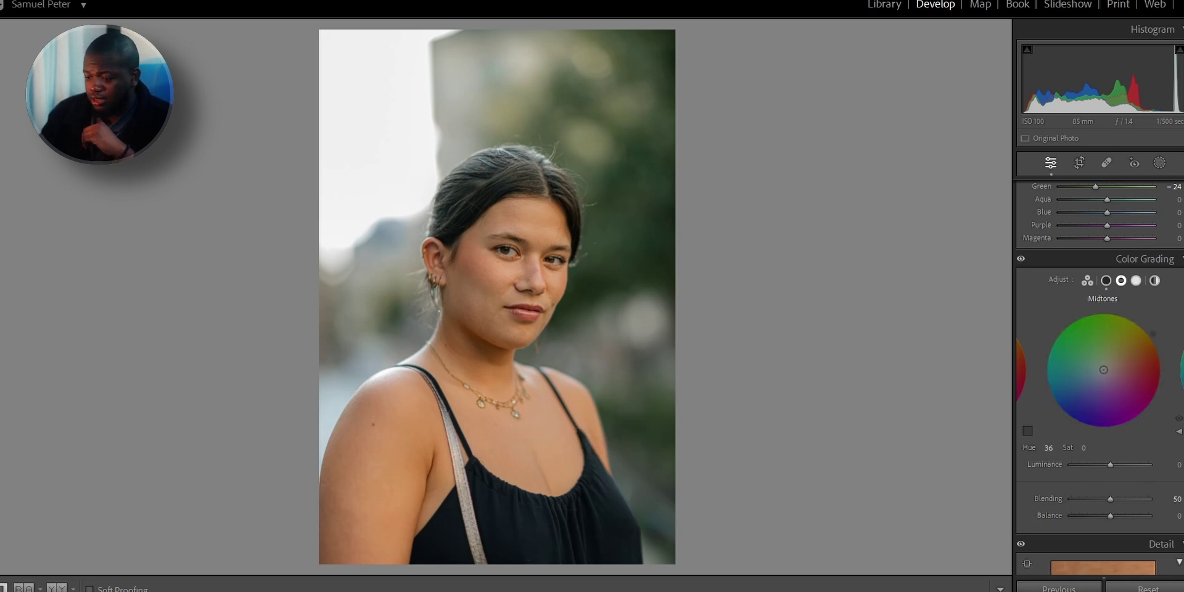
click(1086, 448)
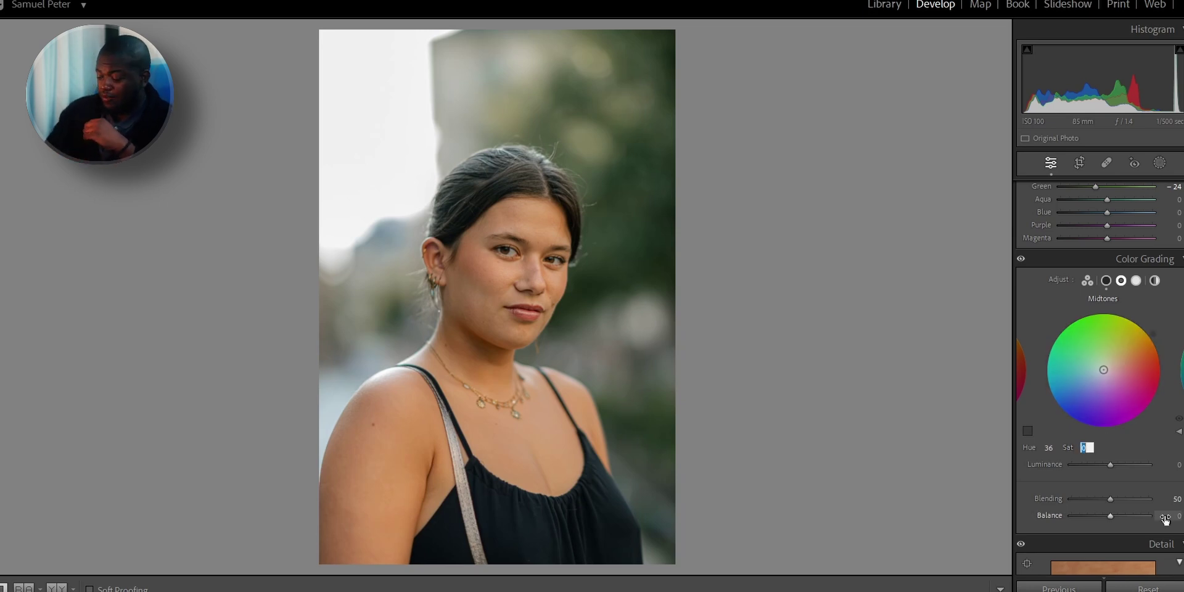
text(15)
key(Return)
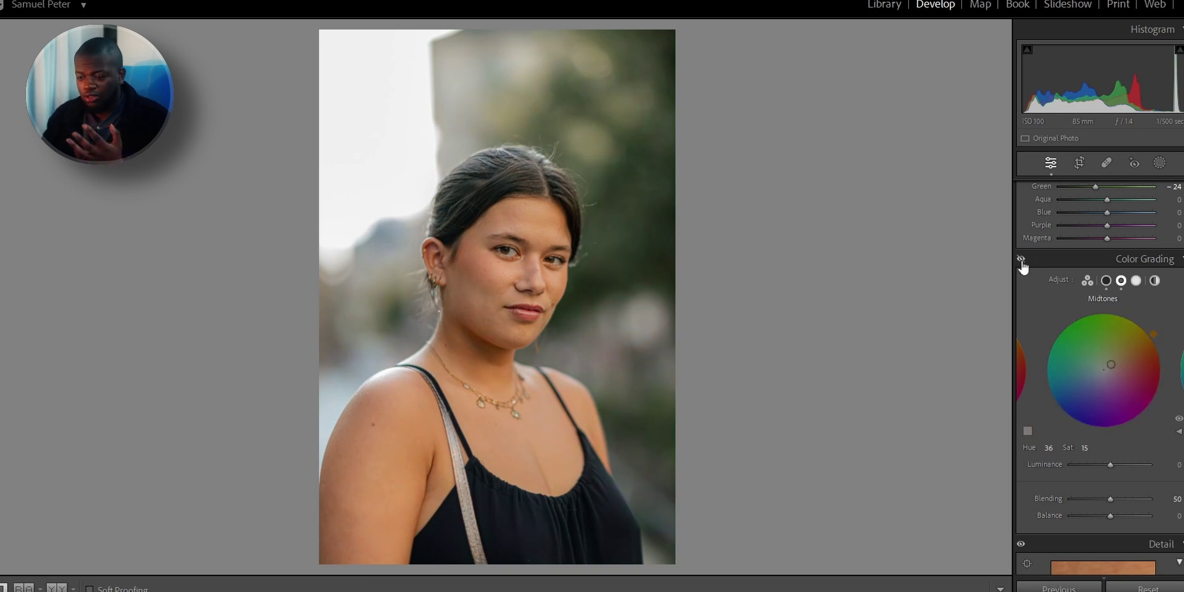
Step: Tint the highlights with Hue 20 and Saturation 10
click(1138, 282)
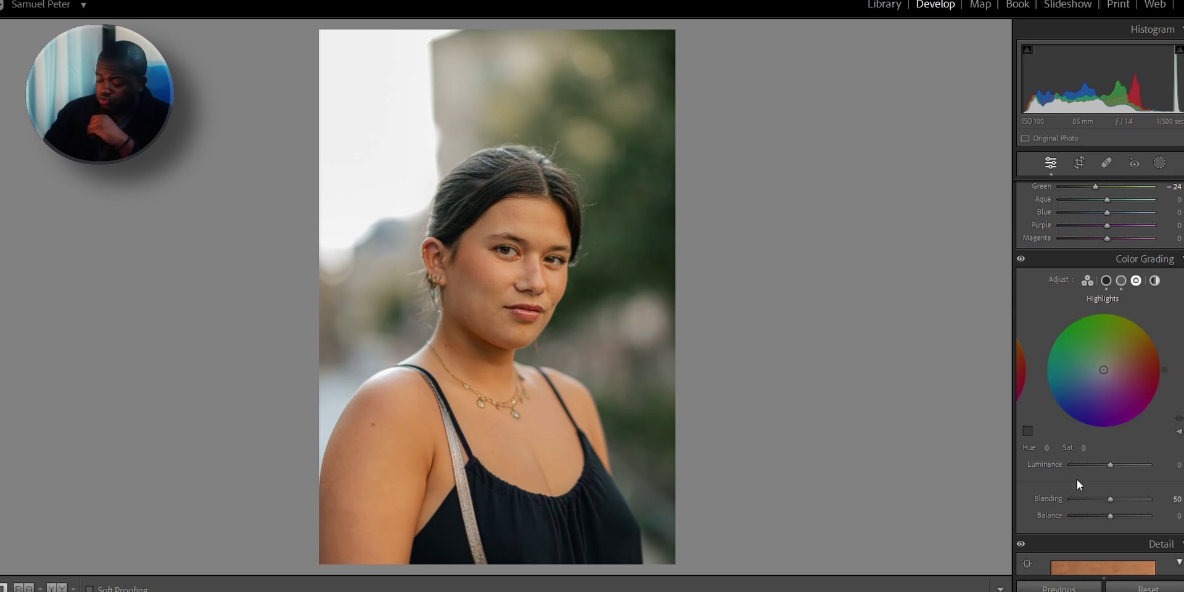
click(1047, 447)
text(20)
key(Tab)
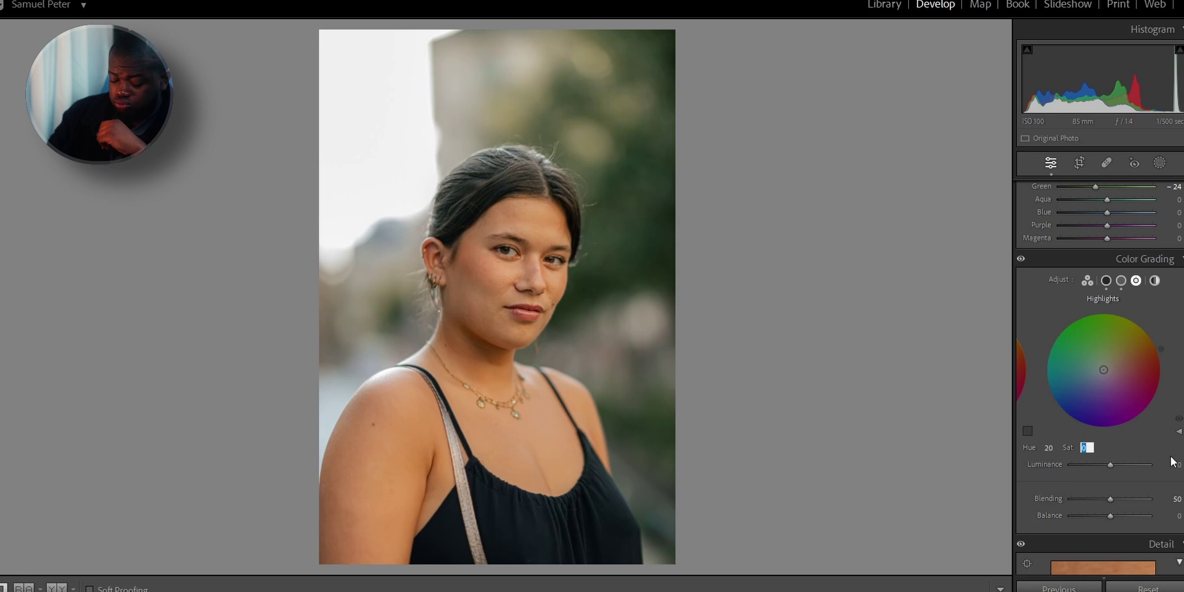
text(10)
key(Return)
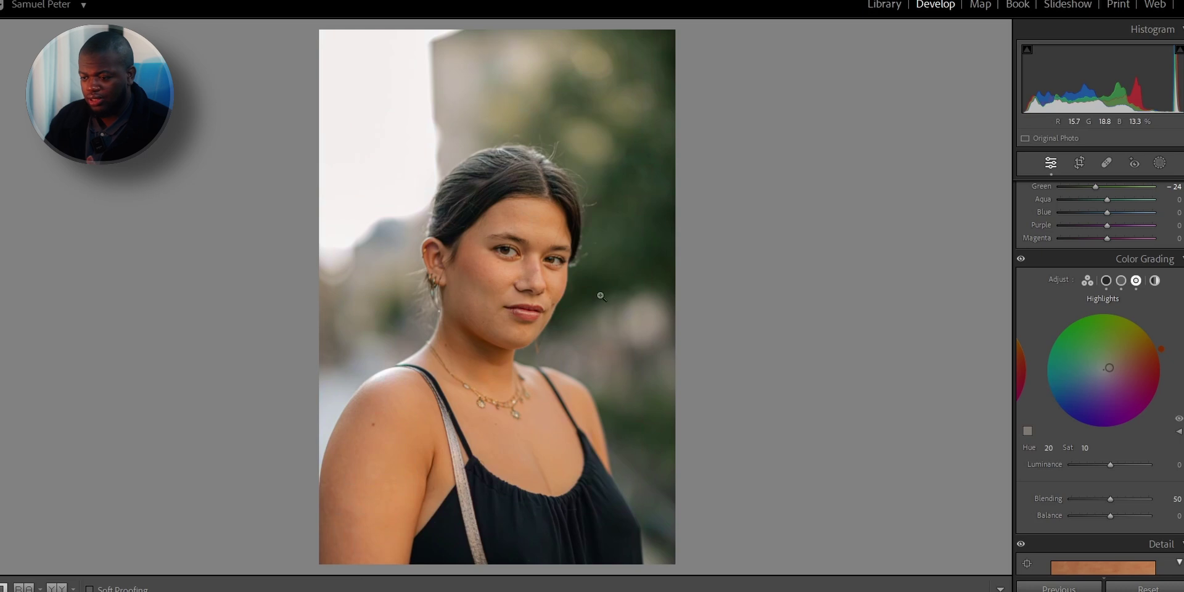
Step: Switch to Before & After view to see the original and edited portrait side by side
click(56, 586)
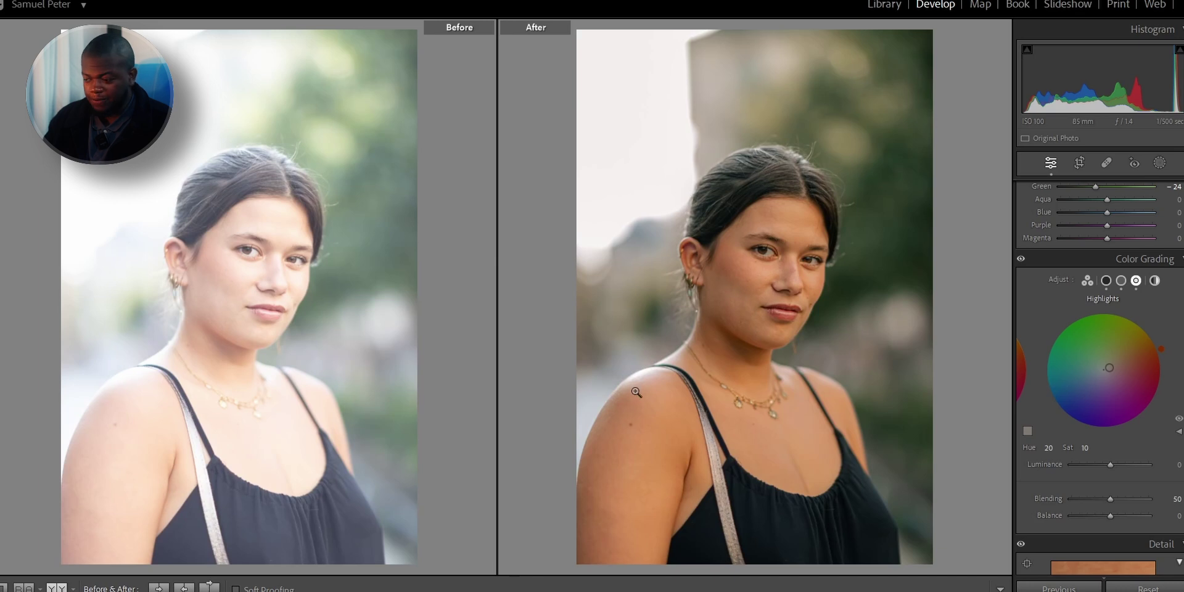
scroll(1070, 487, down, 5)
scroll(1119, 497, down, 3)
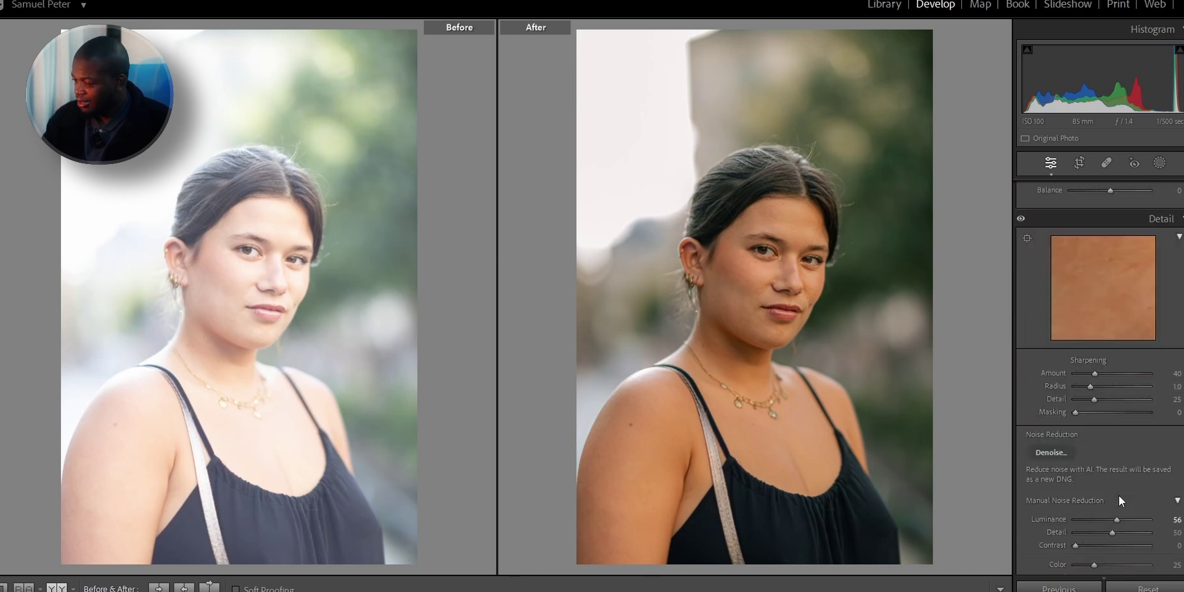
scroll(1116, 494, down, 3)
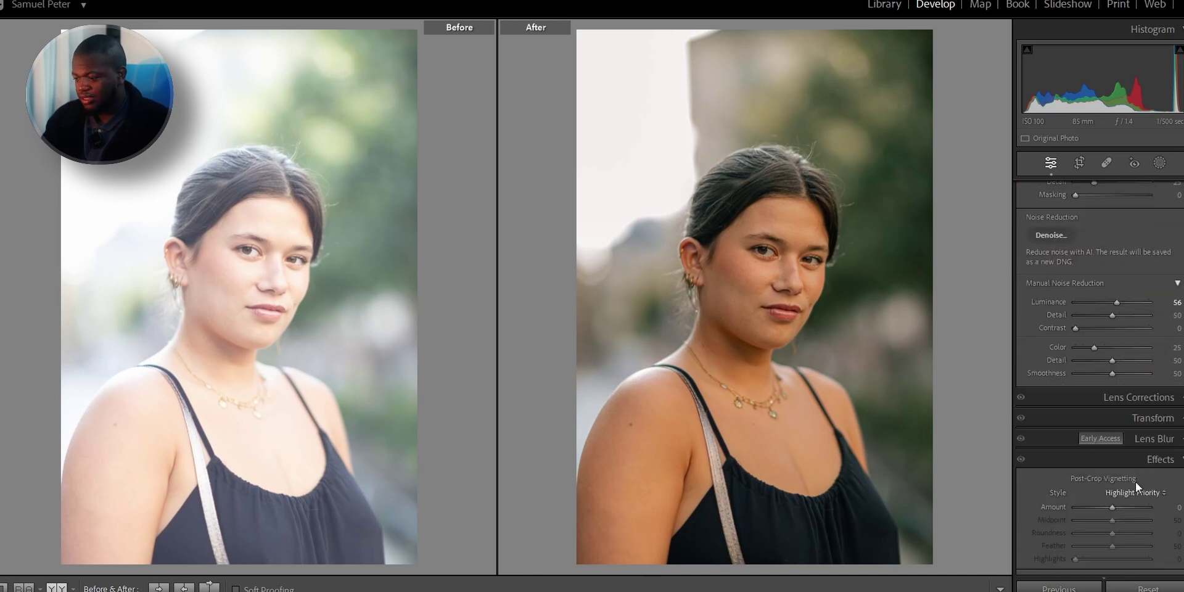
click(1171, 508)
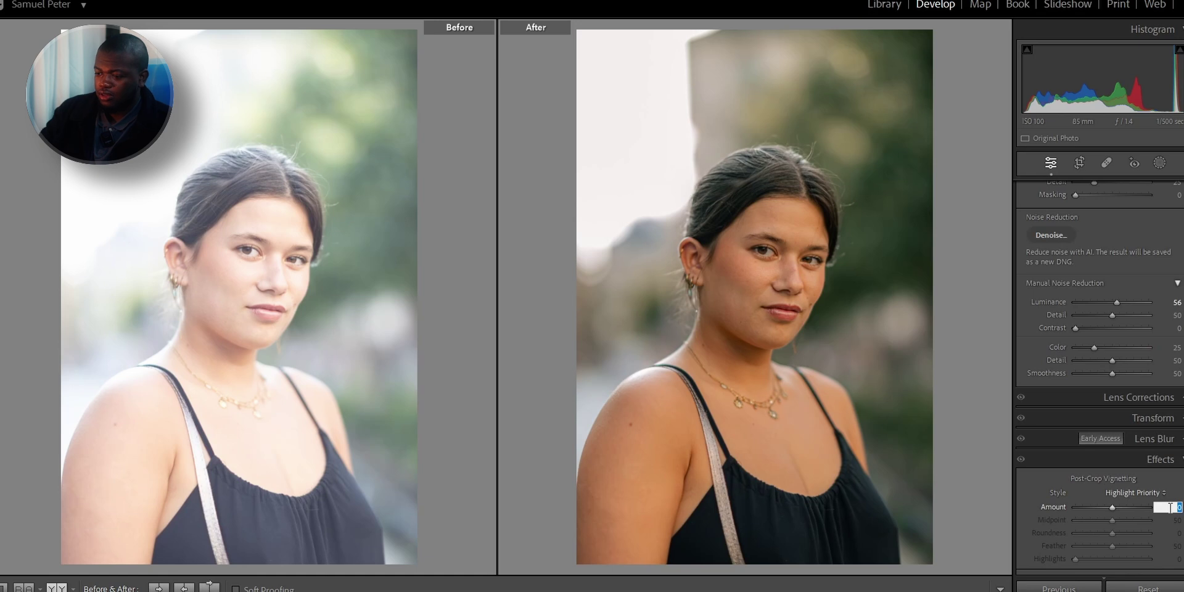
text(-5)
key(Return)
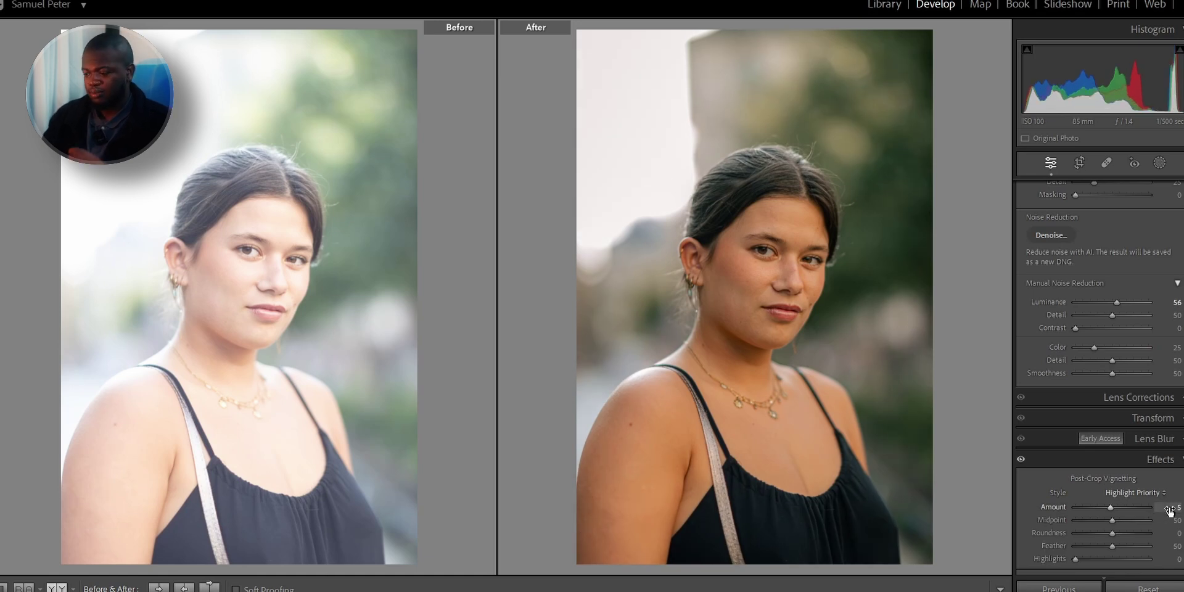
scroll(1027, 516, down, 3)
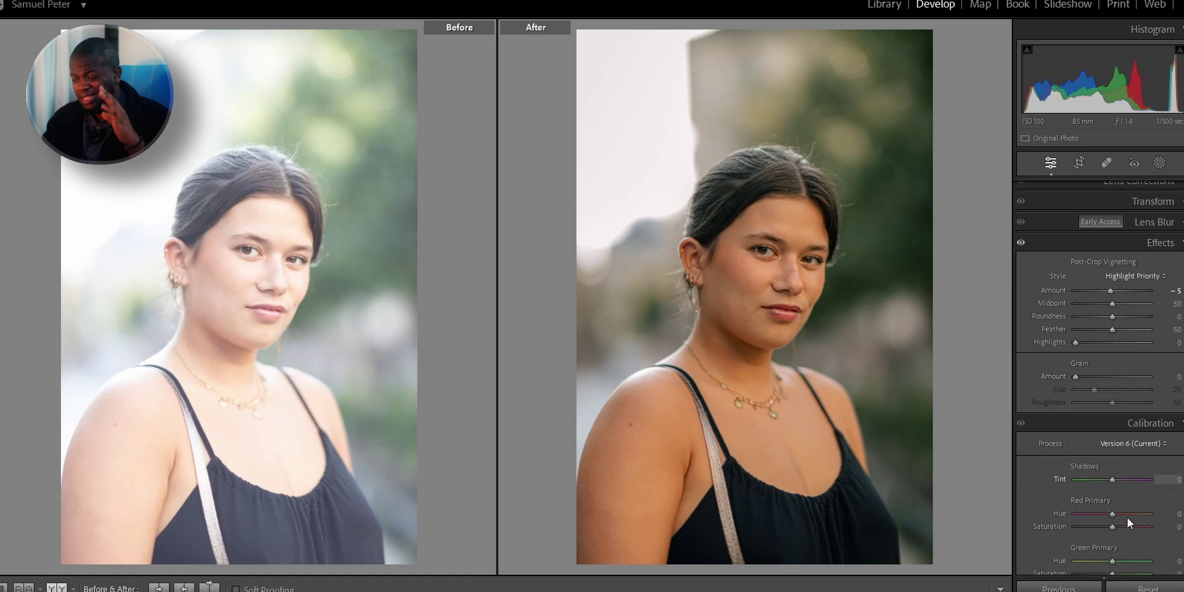
scroll(1135, 545, down, 2)
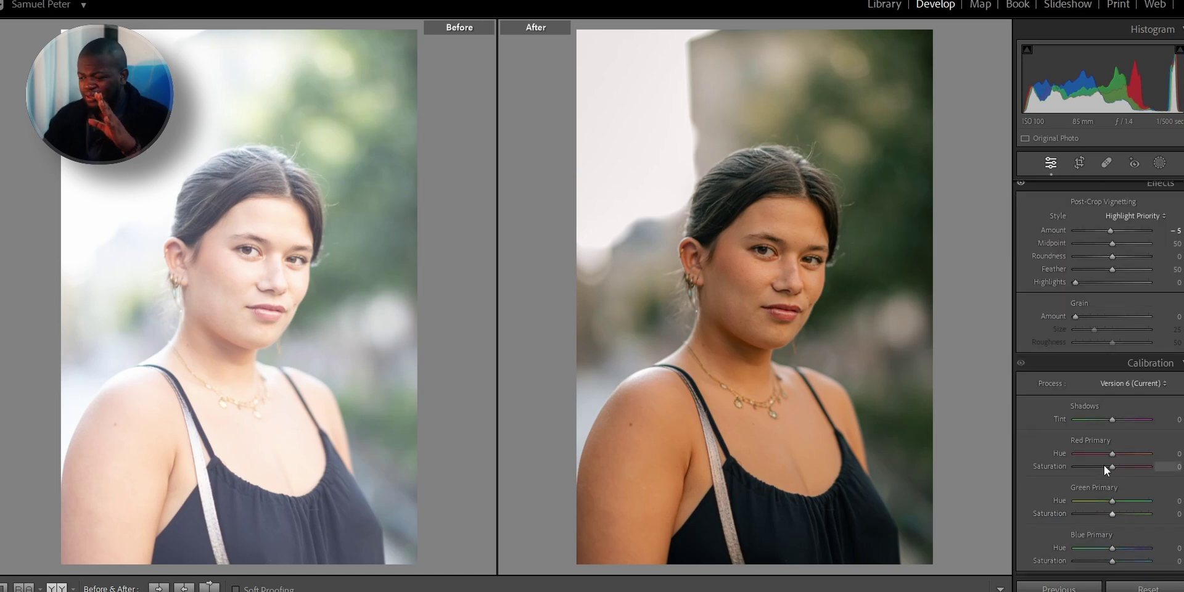
drag(1113, 546, 1088, 548)
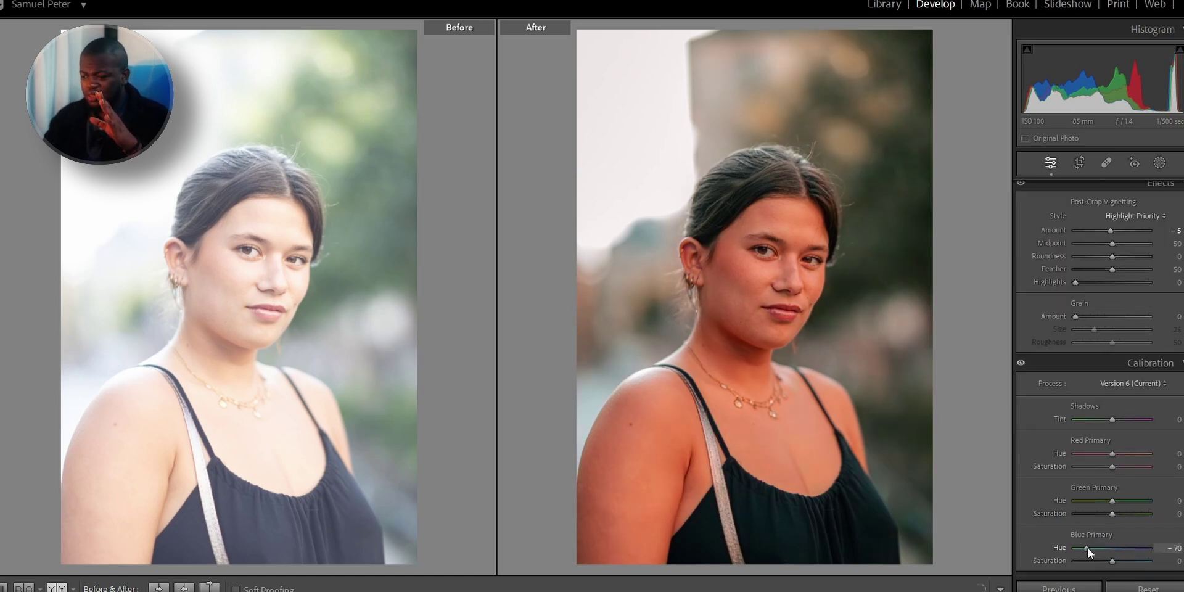
double_click(1094, 545)
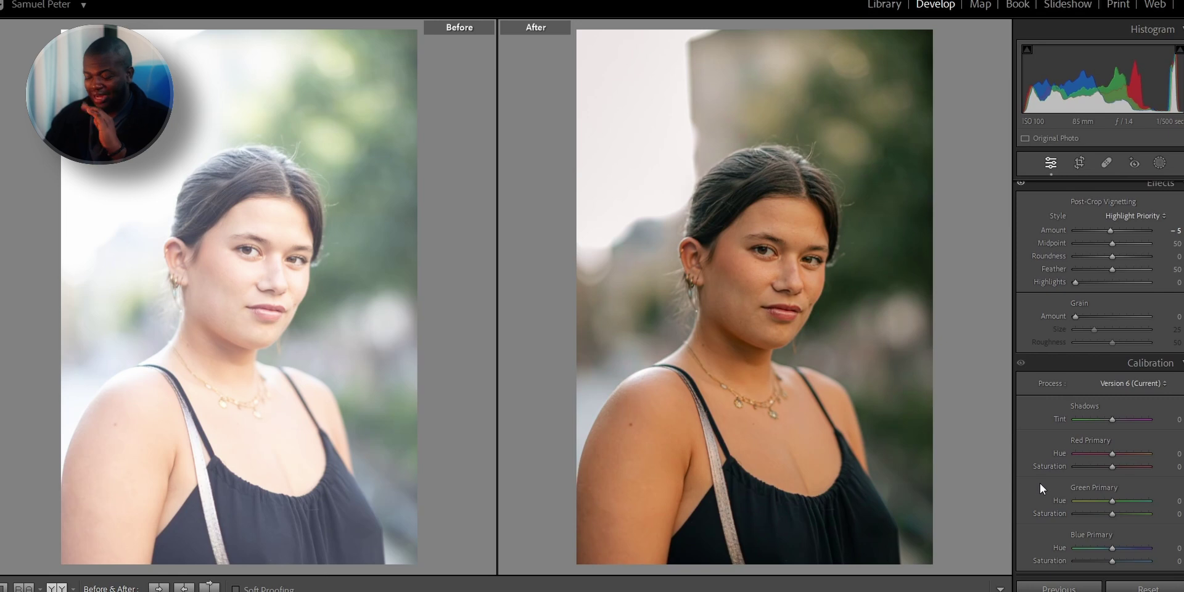
scroll(1034, 486, up, 7)
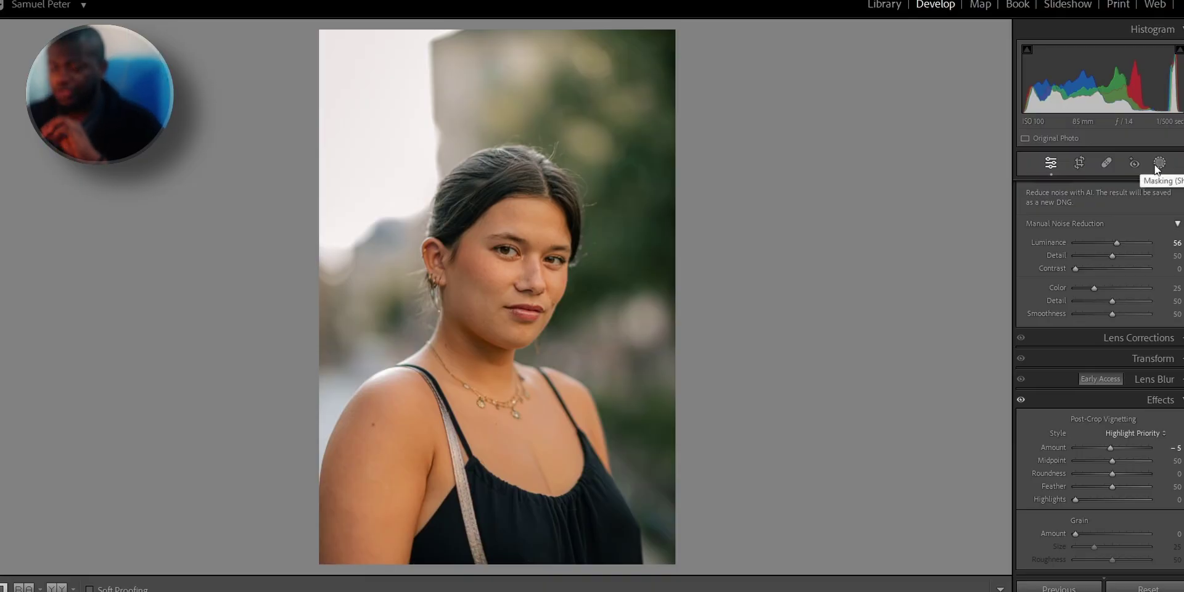
Step: Add a new Background mask from the Masking panel covering everything behind the woman
click(1158, 167)
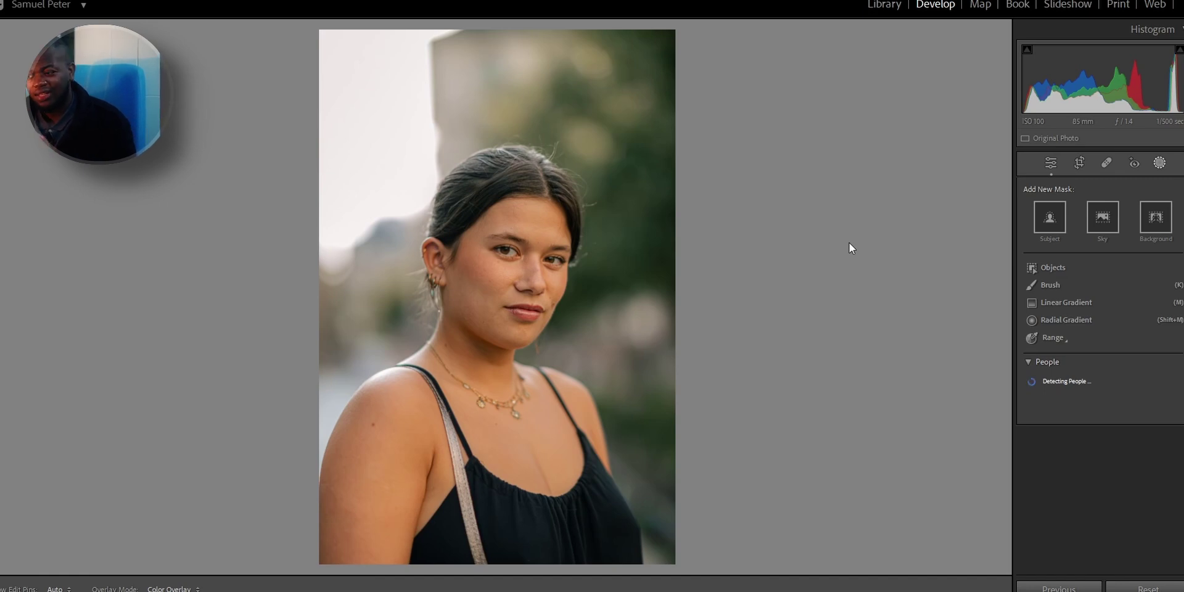
click(1156, 219)
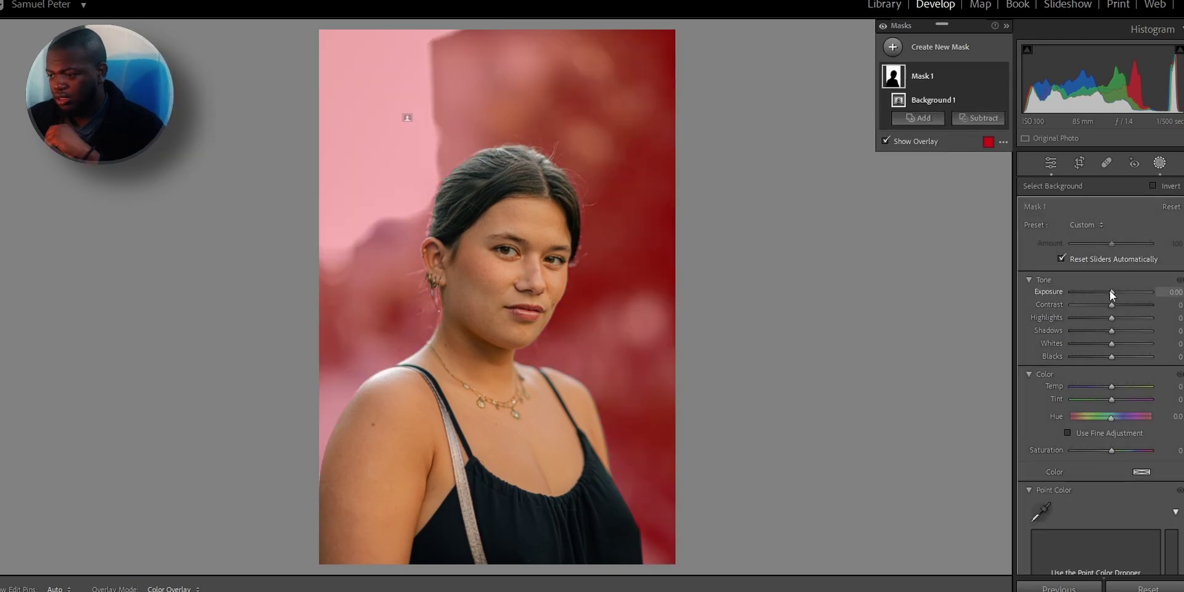
Step: Darken the Background mask to Exposure -0.63, then start a new Radial Gradient mask
drag(1108, 291, 1103, 296)
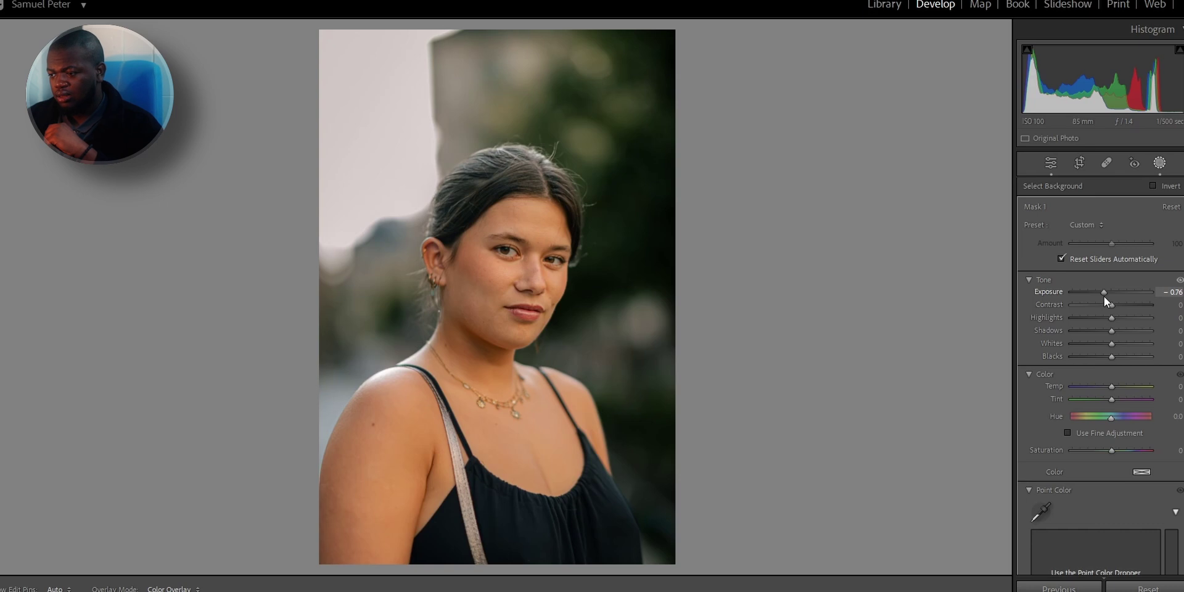
drag(1104, 296, 1105, 296)
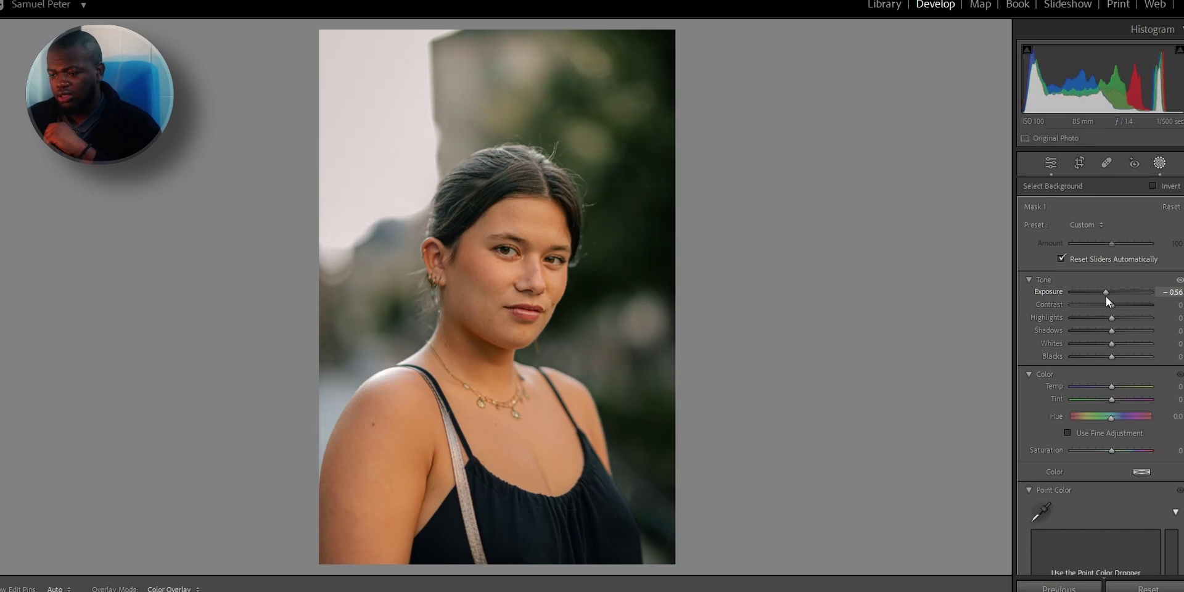
drag(1105, 296, 1105, 296)
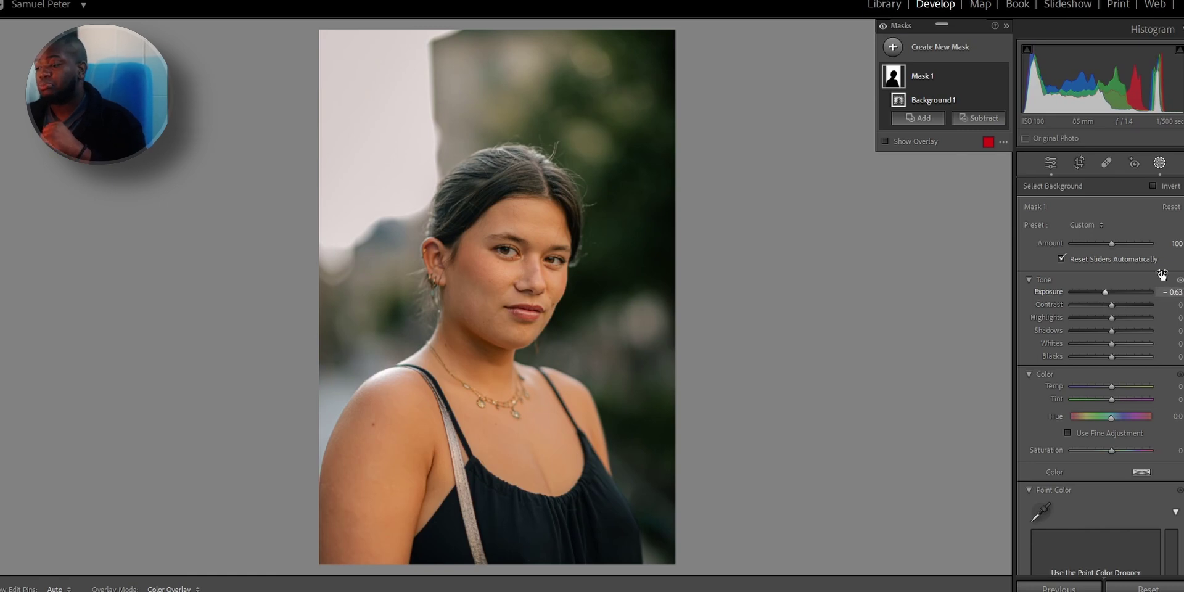
click(935, 49)
click(985, 197)
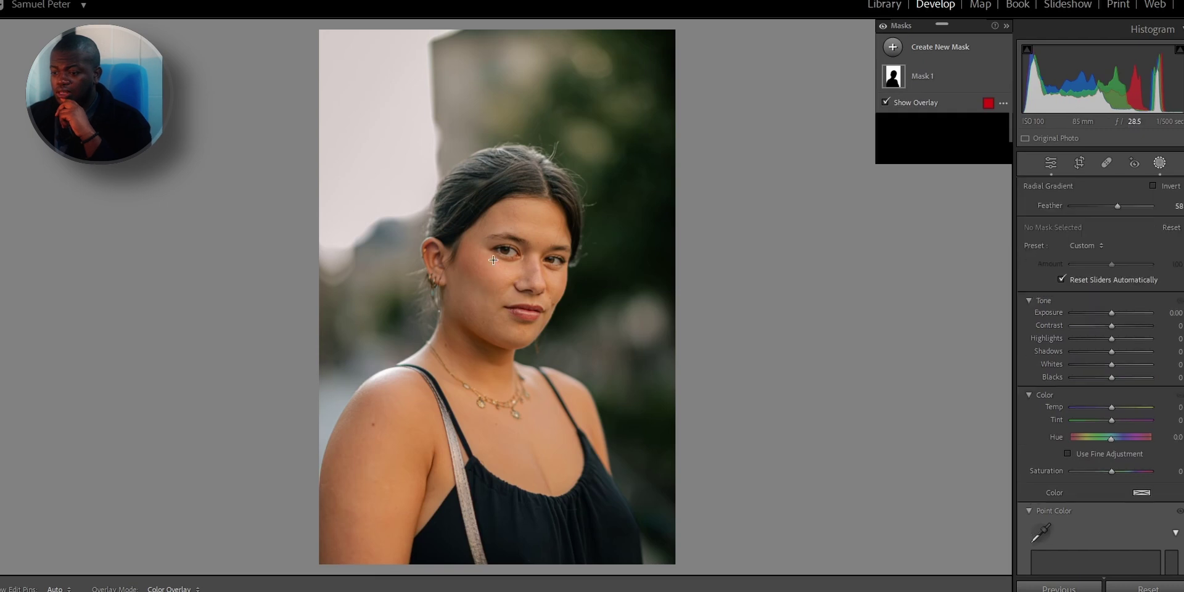
Step: Draw a feathered radial gradient over her face, invert it, and set Exposure to -0.56
drag(493, 260, 595, 361)
drag(517, 240, 540, 244)
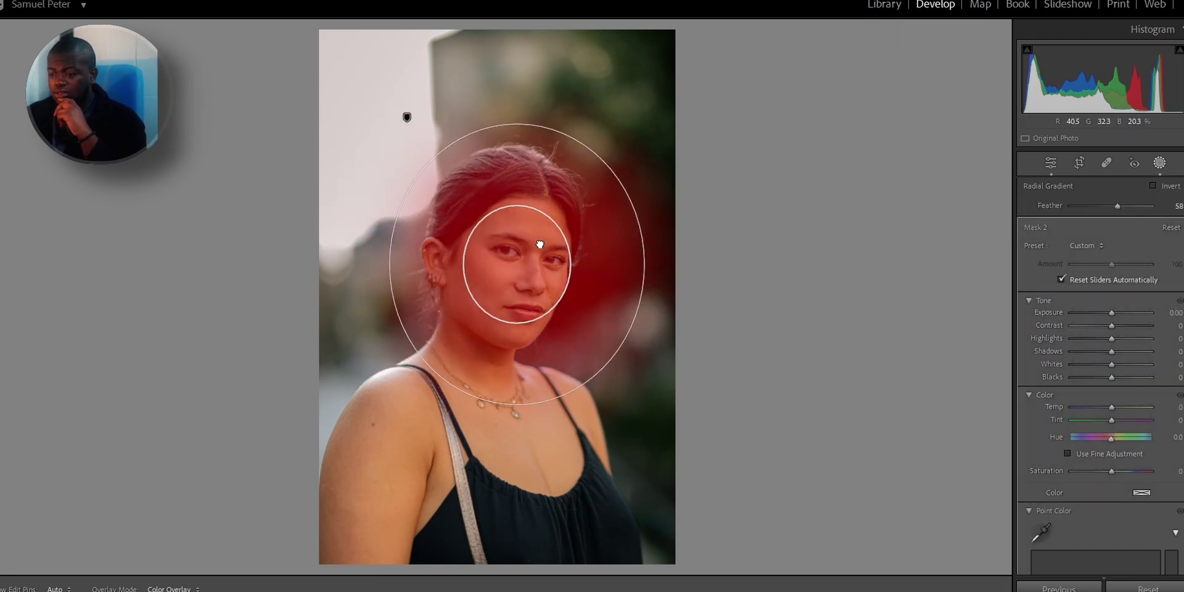
drag(516, 323, 516, 310)
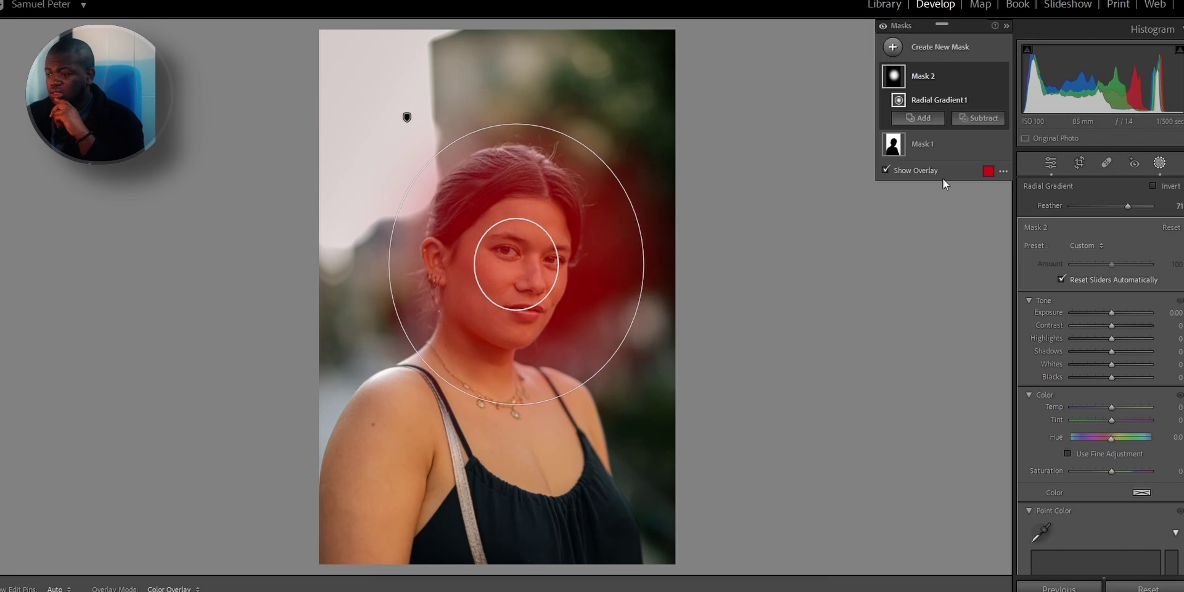
right_click(995, 79)
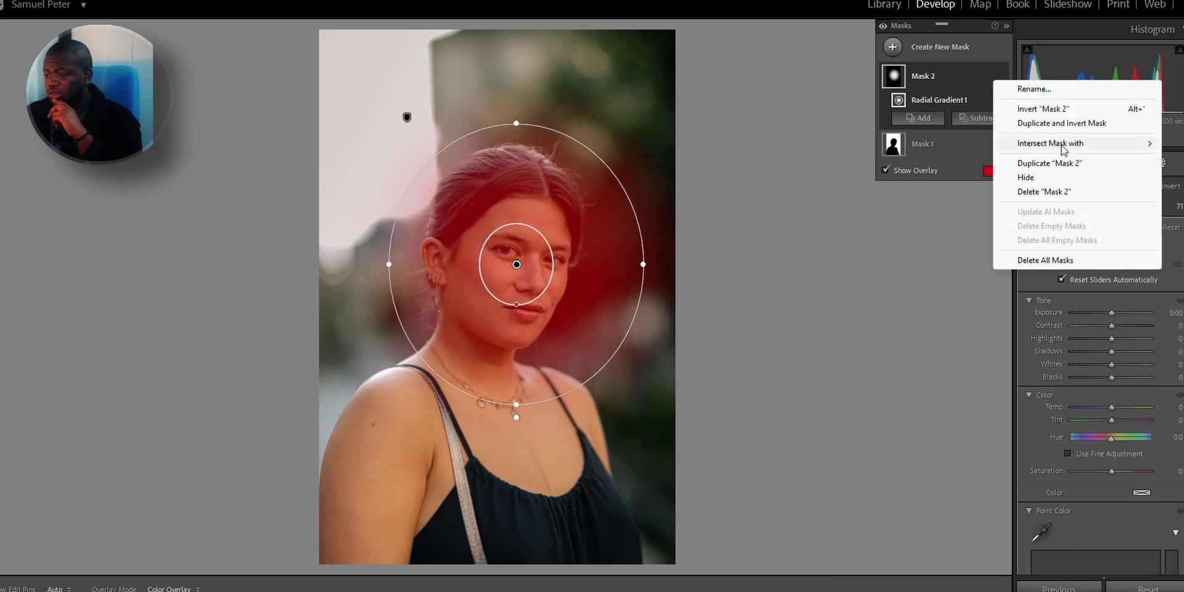
click(1042, 108)
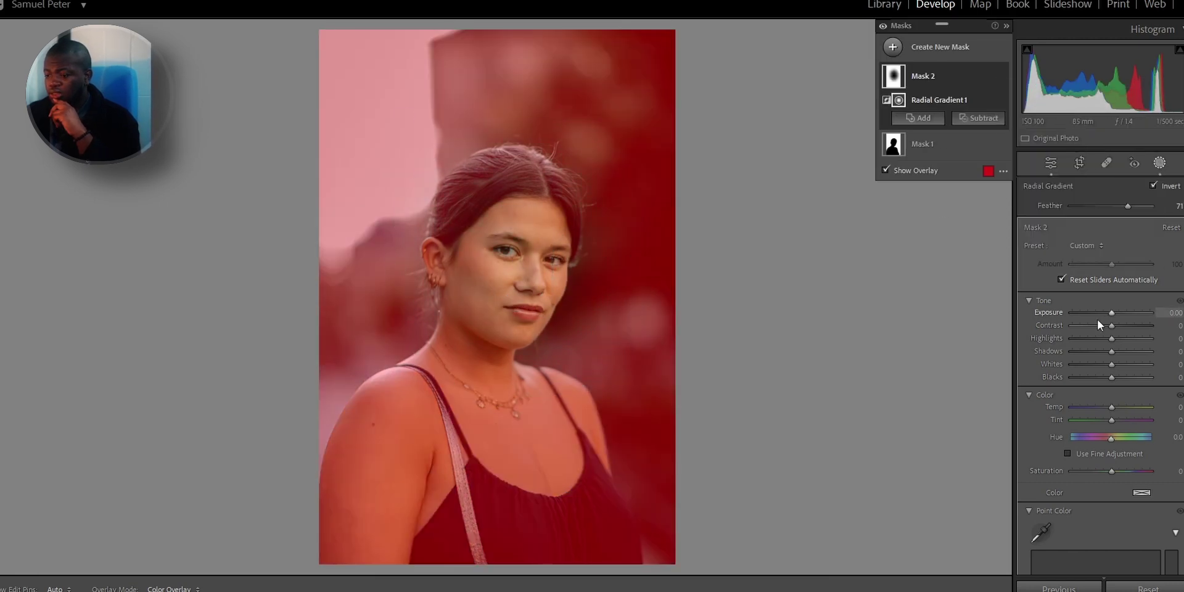
drag(1112, 313, 1106, 317)
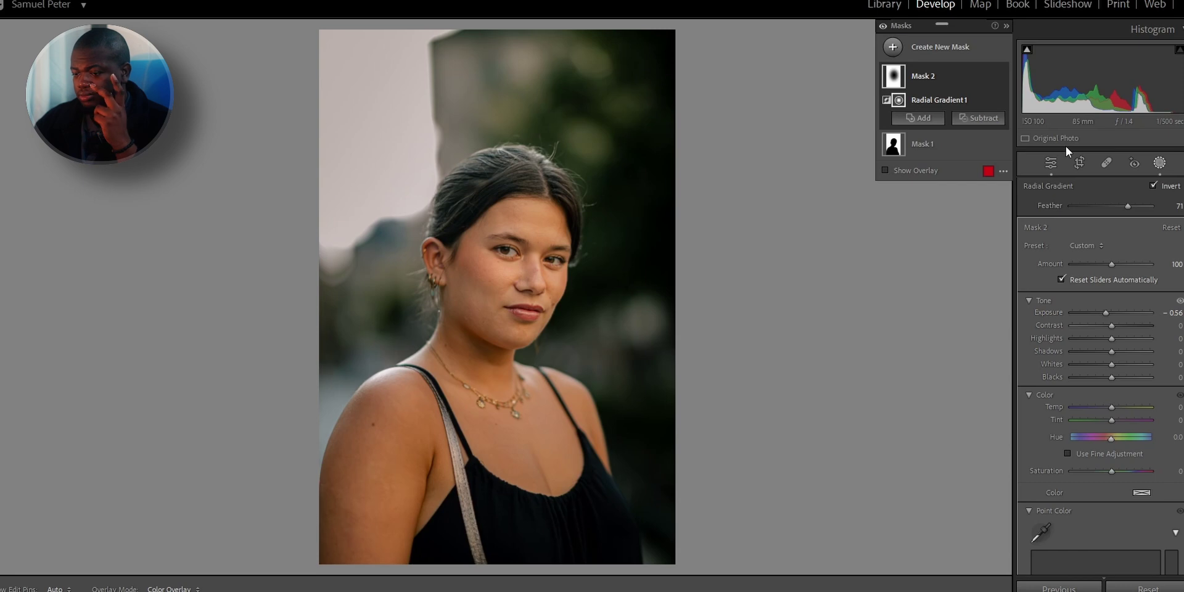
Step: Duplicate and invert the radial mask, then raise its Exposure to +0.23 and Whites to +24
click(988, 79)
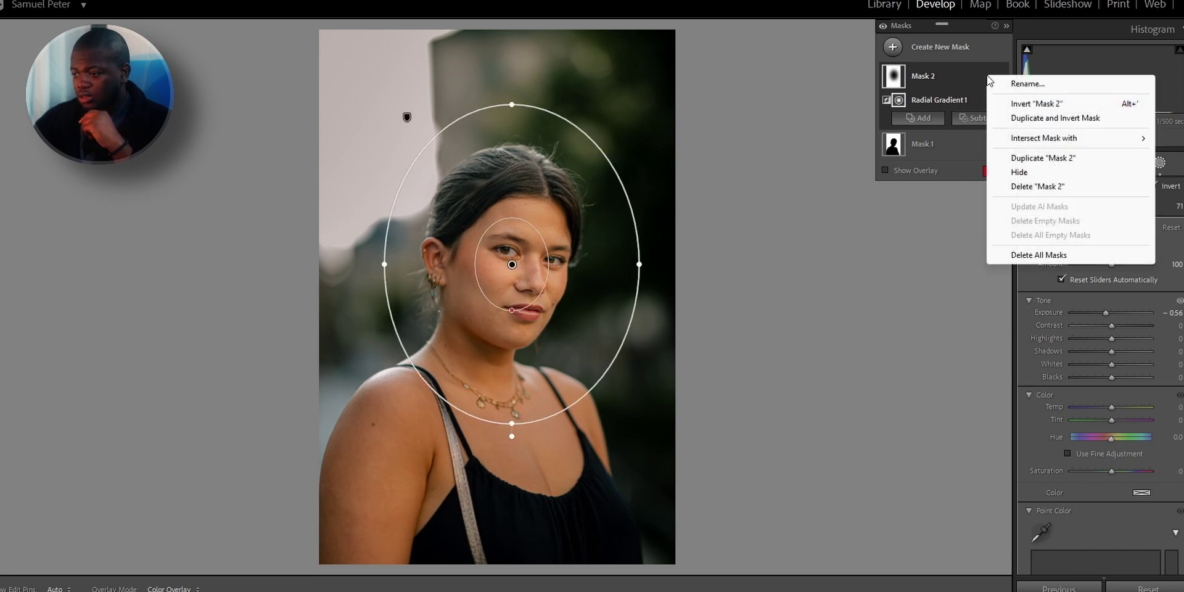
click(1060, 118)
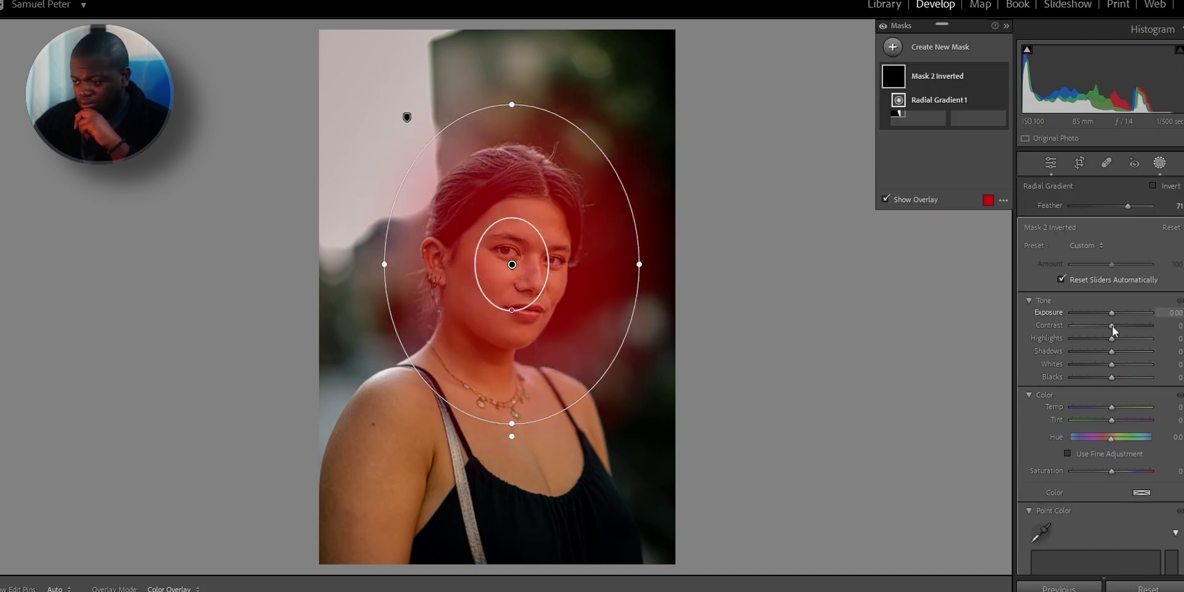
drag(1112, 313, 1114, 316)
drag(1108, 363, 1118, 361)
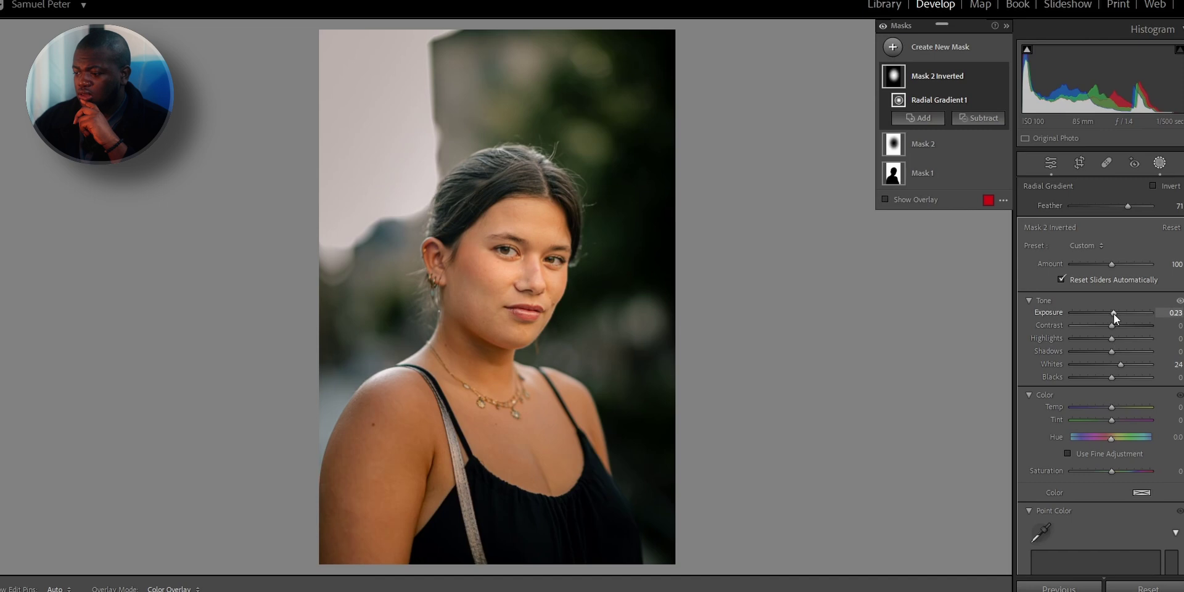
click(883, 26)
Step: Toggle the masks off and on repeatedly to compare the photo with and without them
click(883, 26)
click(883, 26)
click(883, 26)
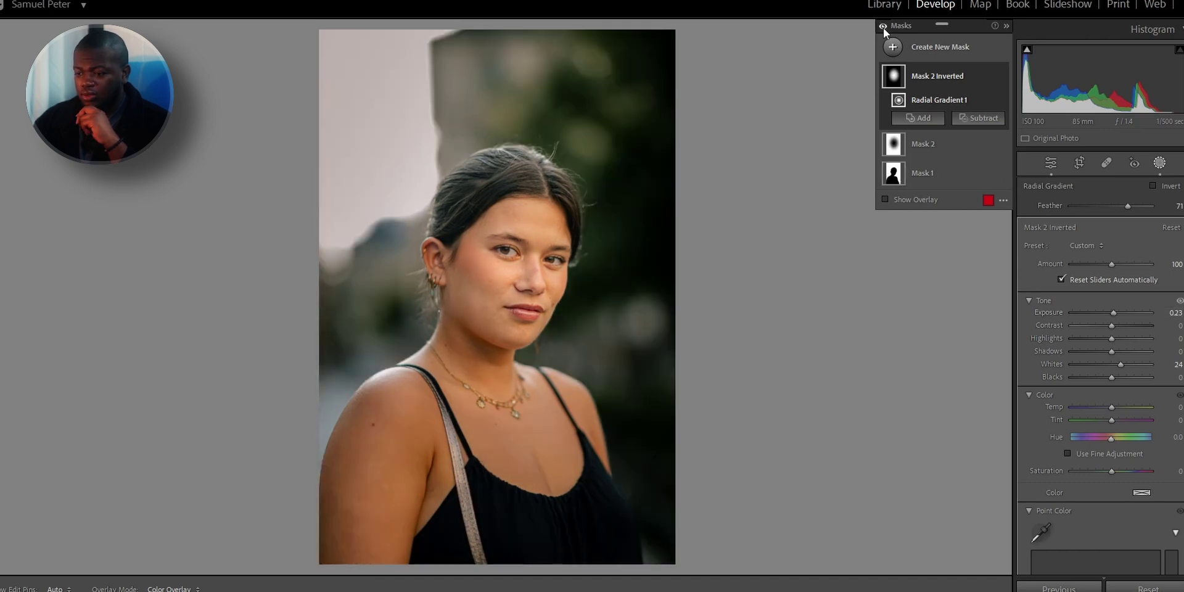
click(883, 27)
click(883, 27)
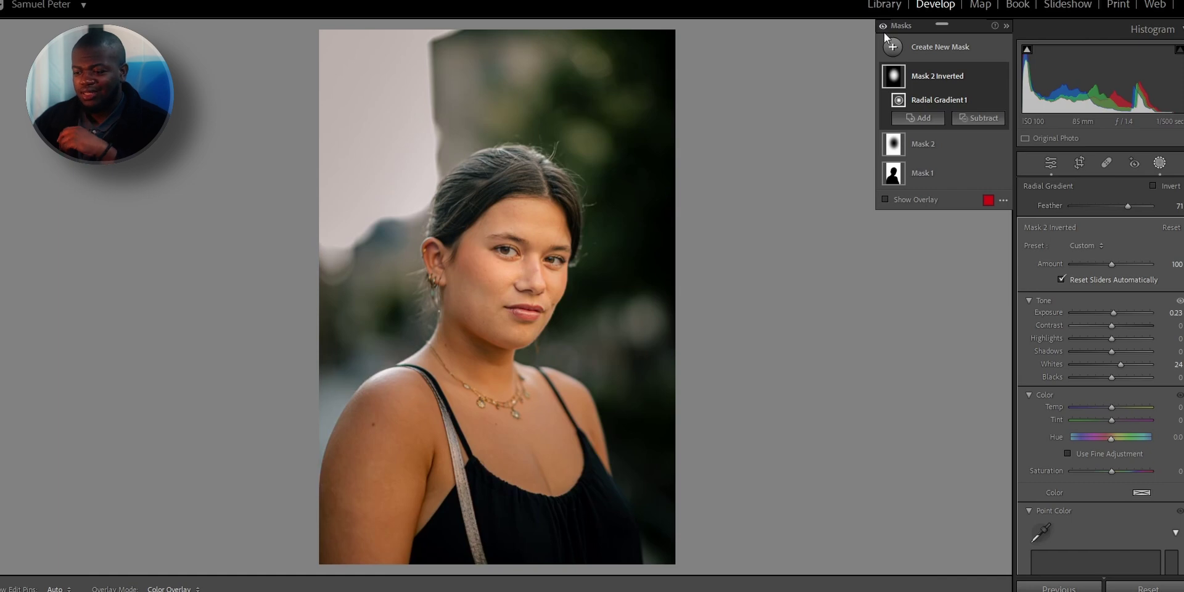
click(883, 26)
click(883, 26)
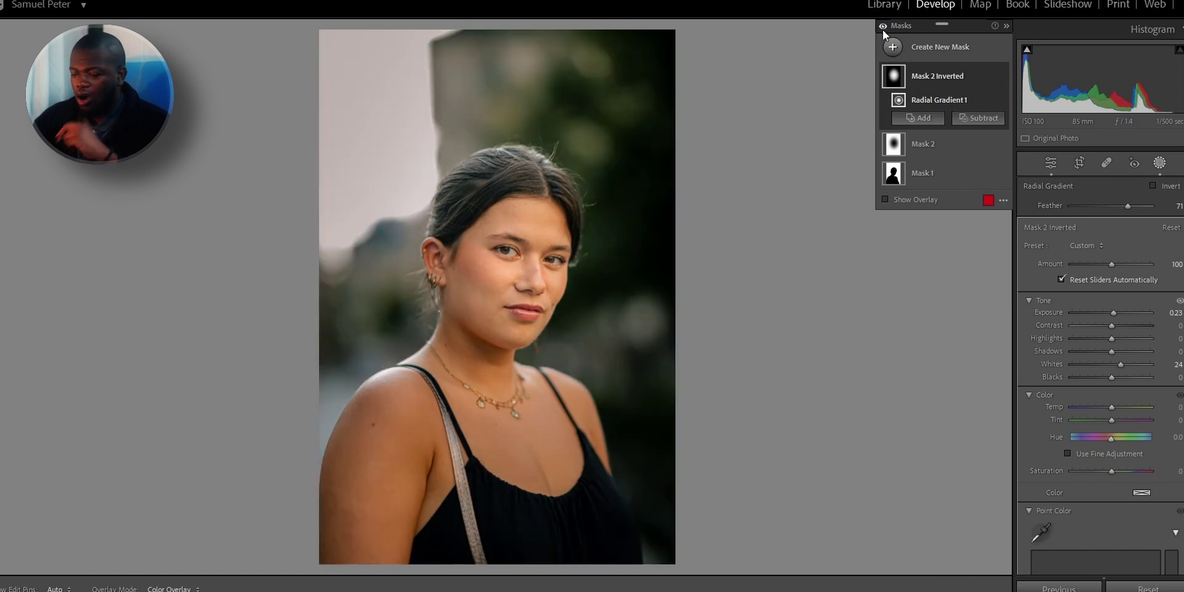
click(883, 26)
click(883, 26)
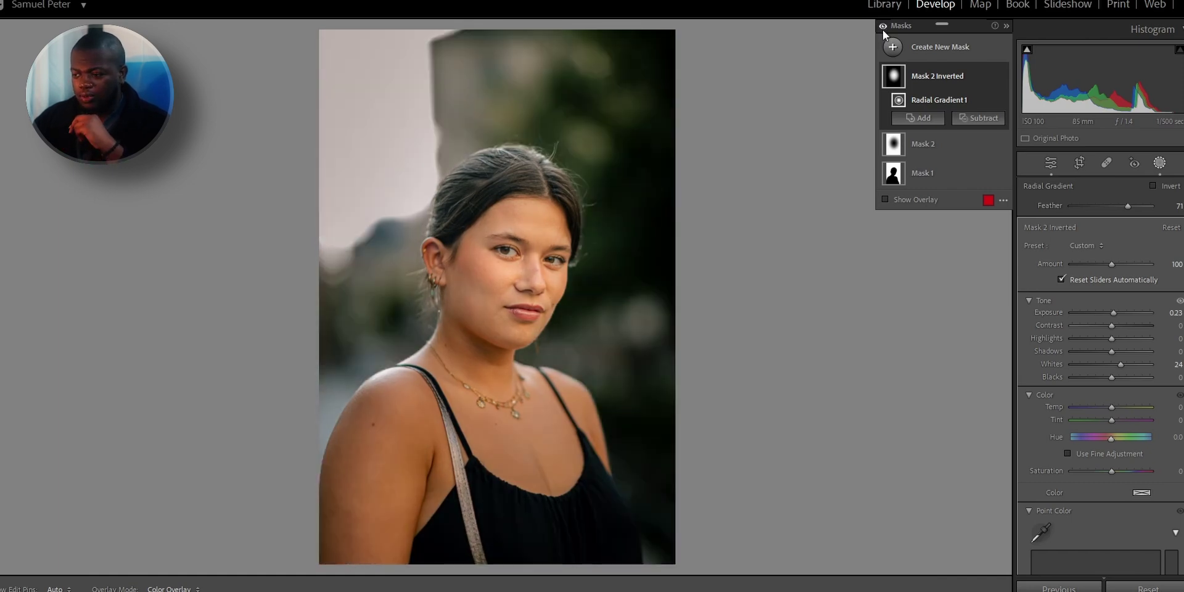
Step: Back in the global Basic panel, set Highlights to -61 and Texture to +54
click(1053, 164)
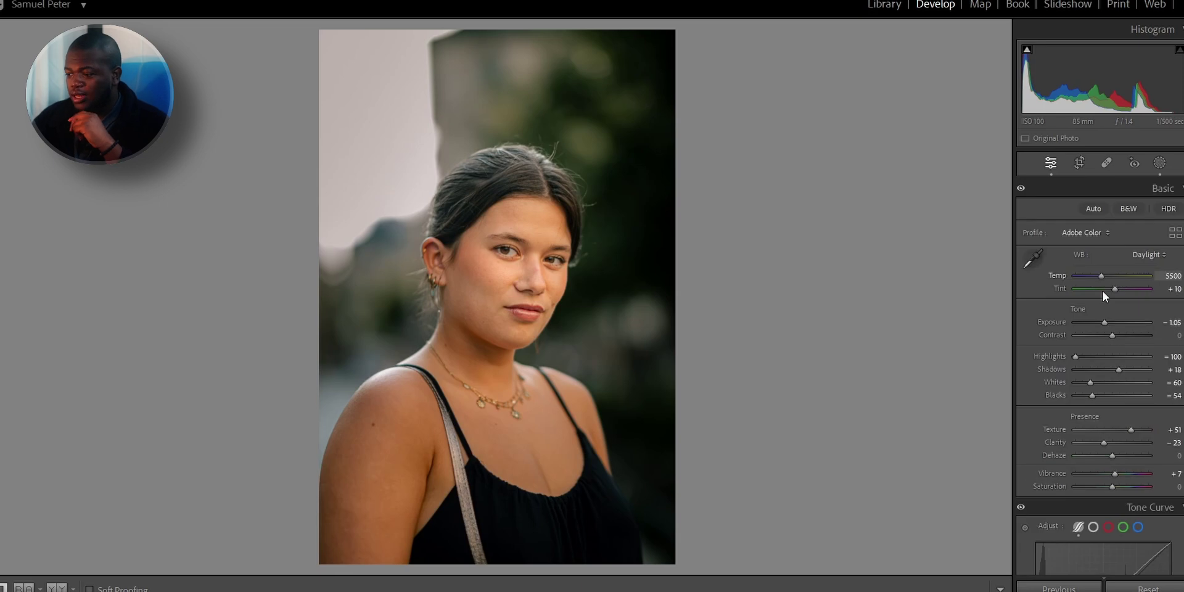
mouse_move(1078, 356)
mouse_down()
mouse_move(1101, 359)
mouse_move(1089, 368)
mouse_up()
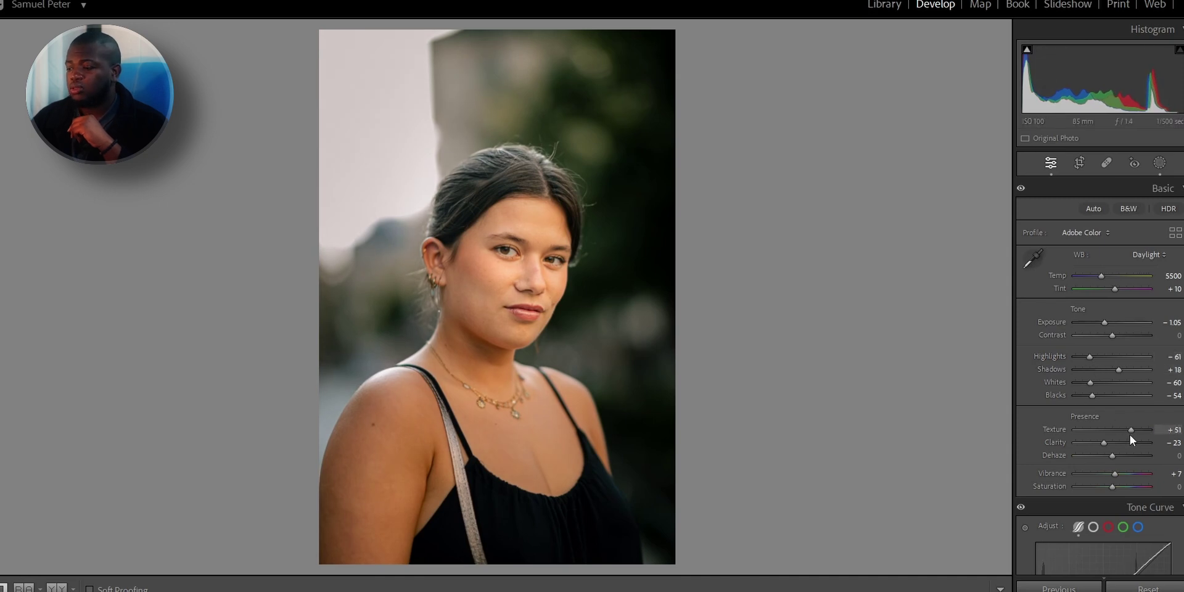
drag(1130, 435, 1132, 432)
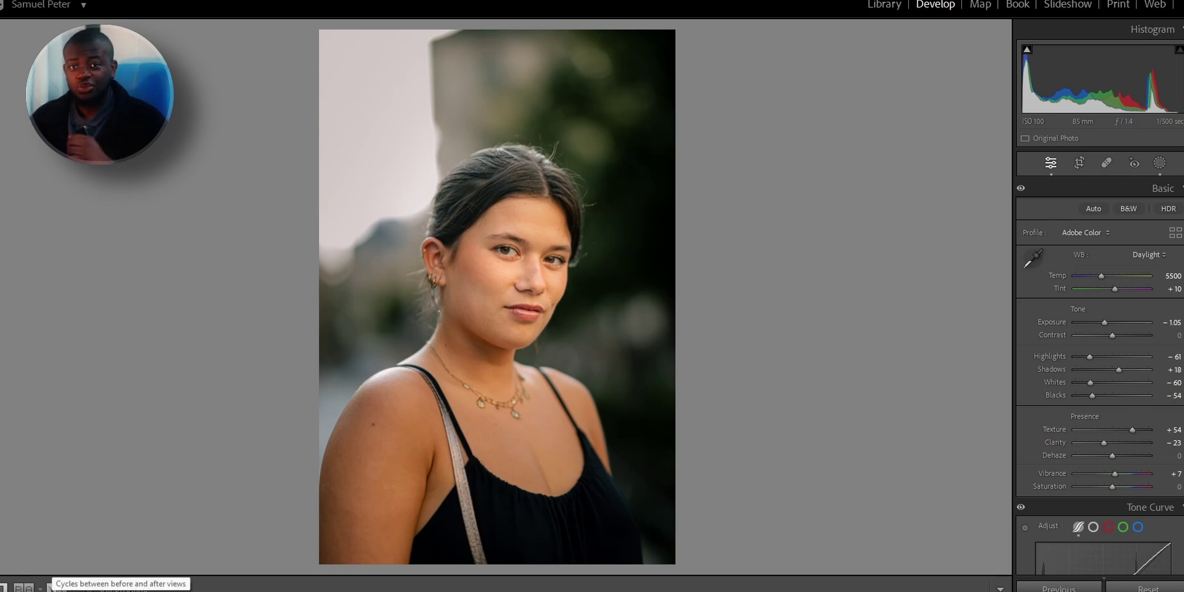
Step: Show the Before & After view and inspect her eyes at 1:1 zoom, then fit to view
click(57, 588)
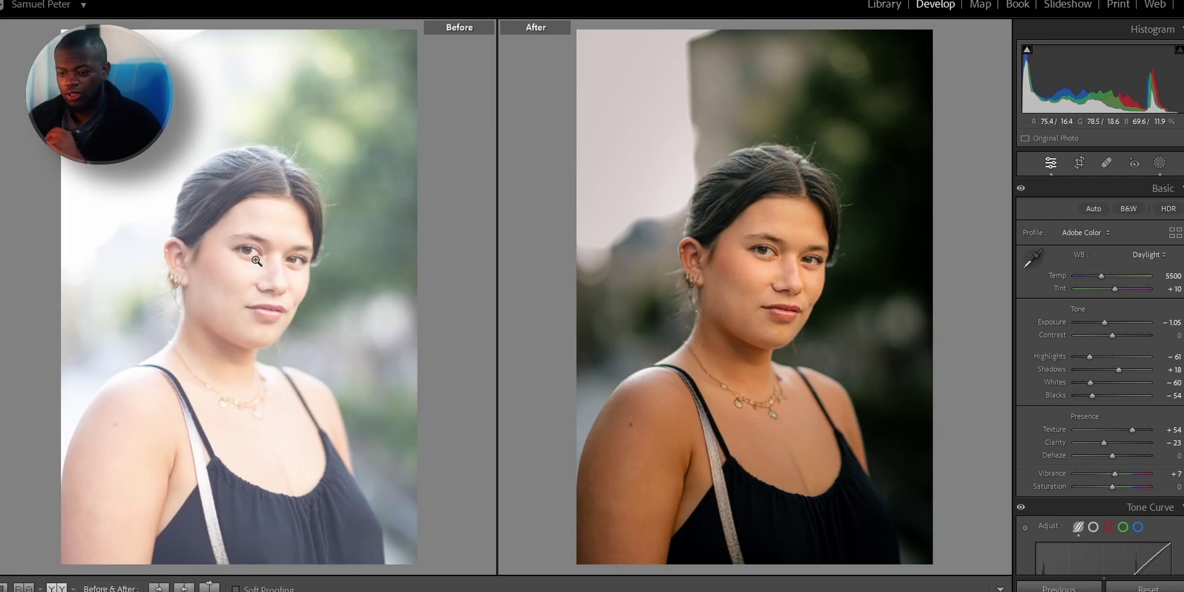
click(240, 278)
drag(267, 259, 287, 285)
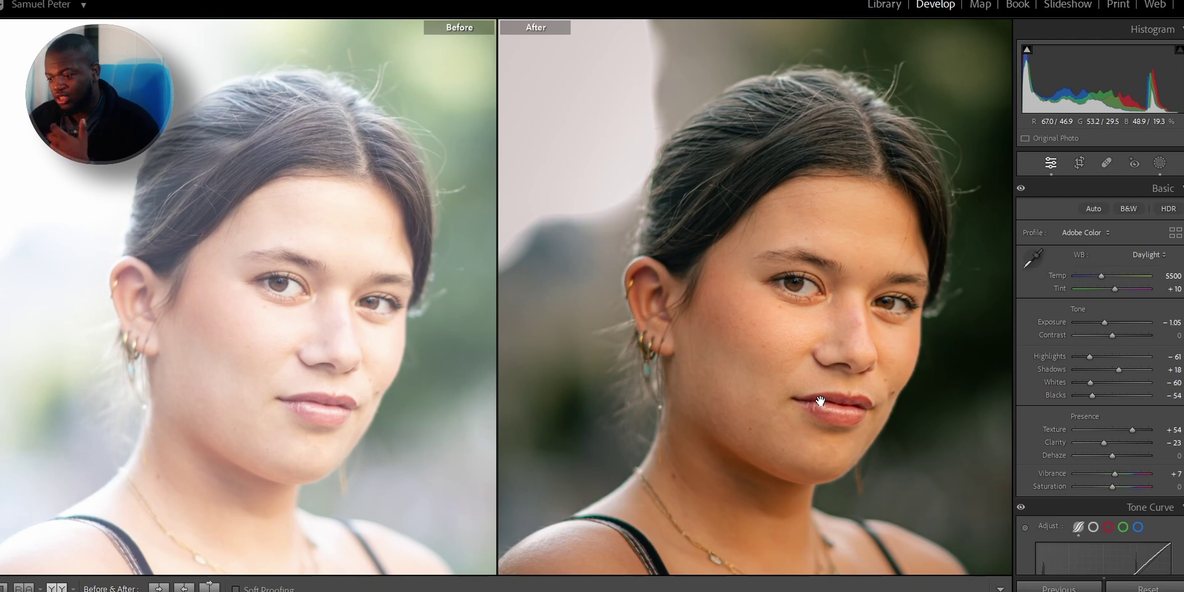
scroll(748, 386, down, 4)
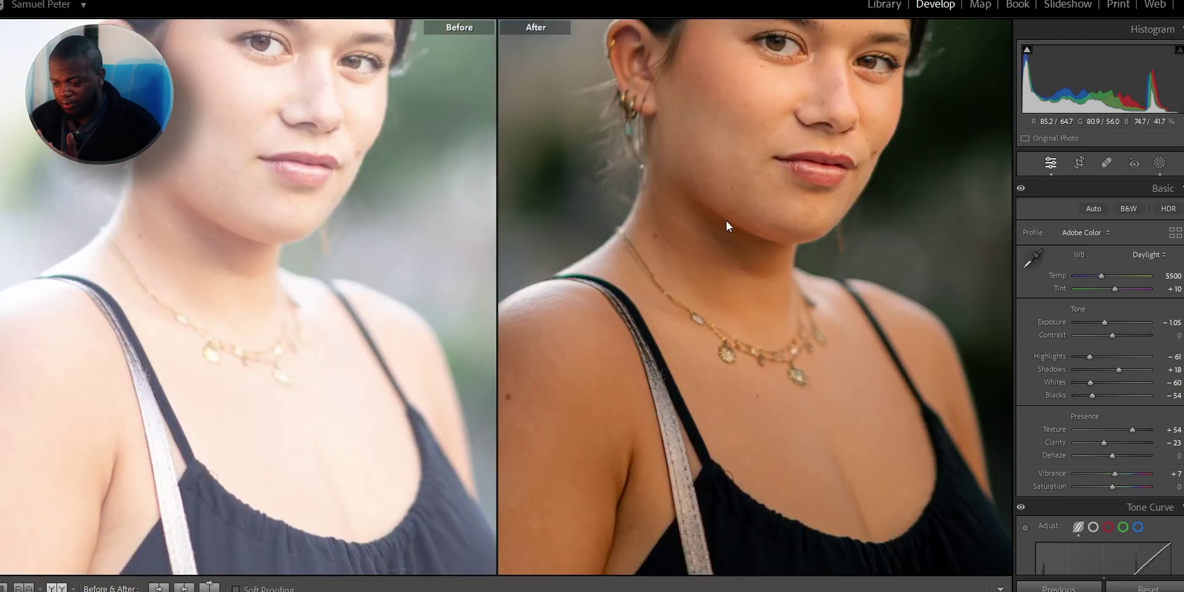
click(790, 275)
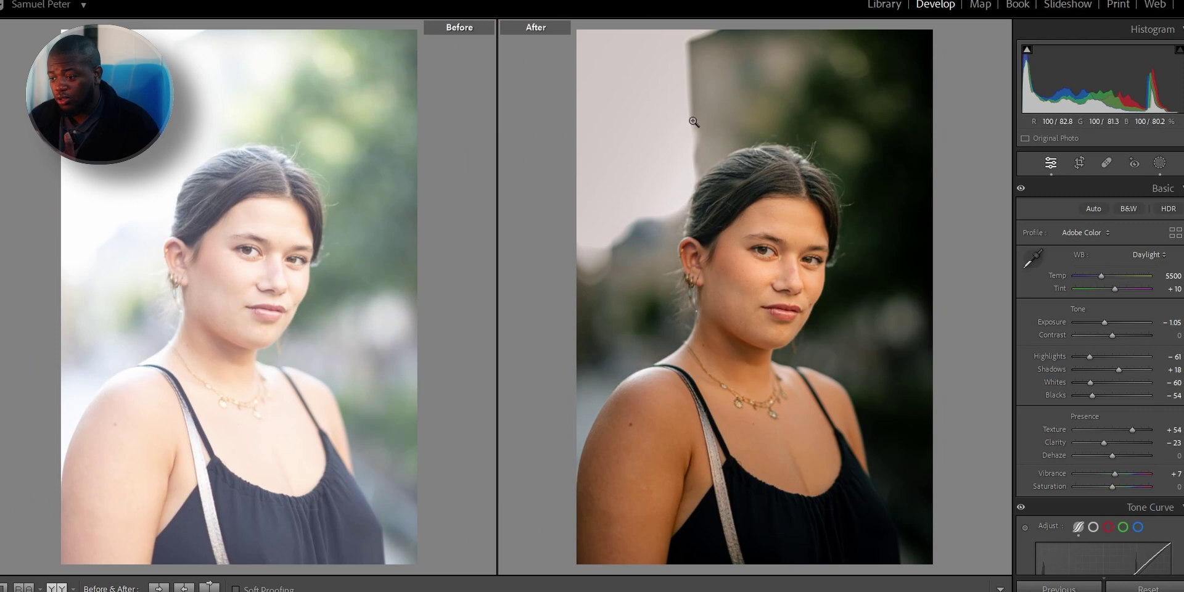
Step: Zoom in again to check the hair and top of the photo, then return to fit view
click(727, 92)
drag(761, 164, 545, 285)
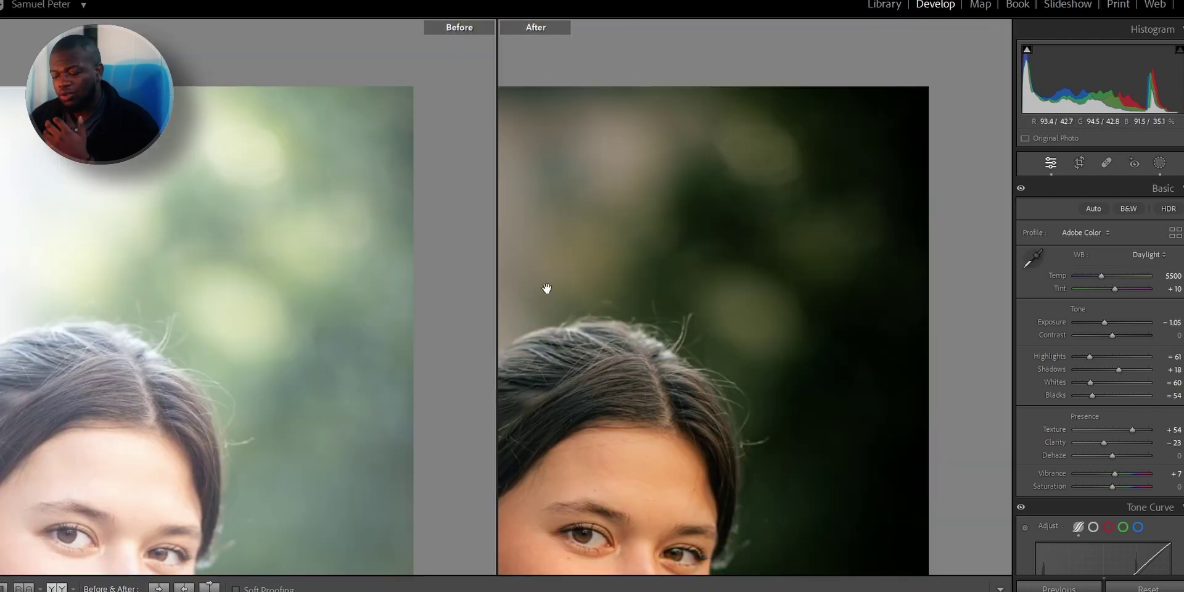
click(674, 247)
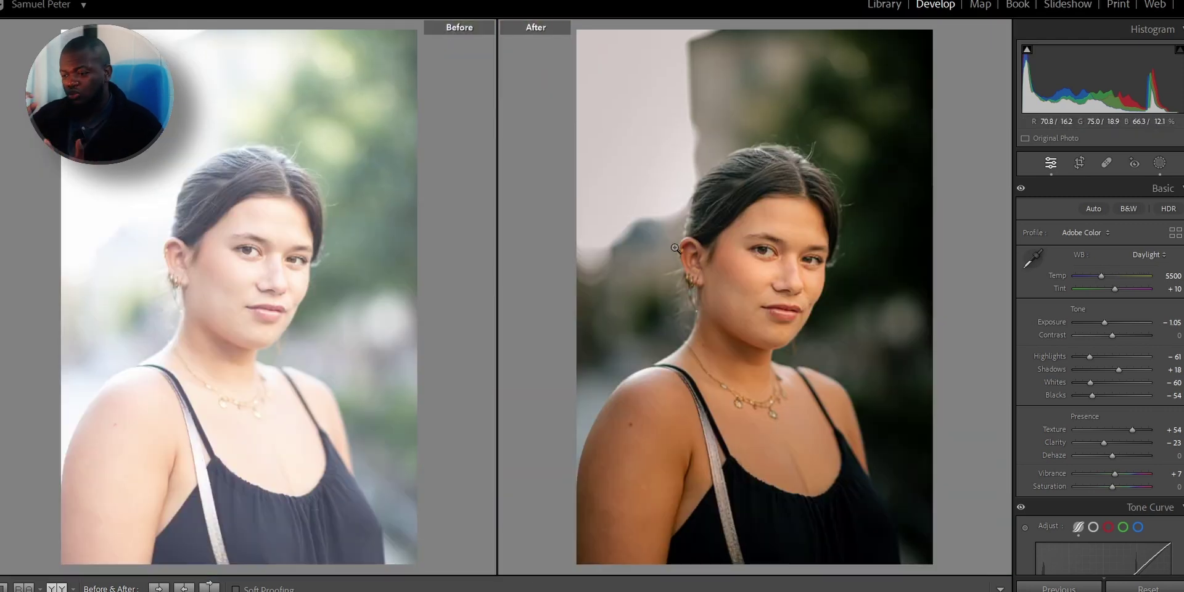